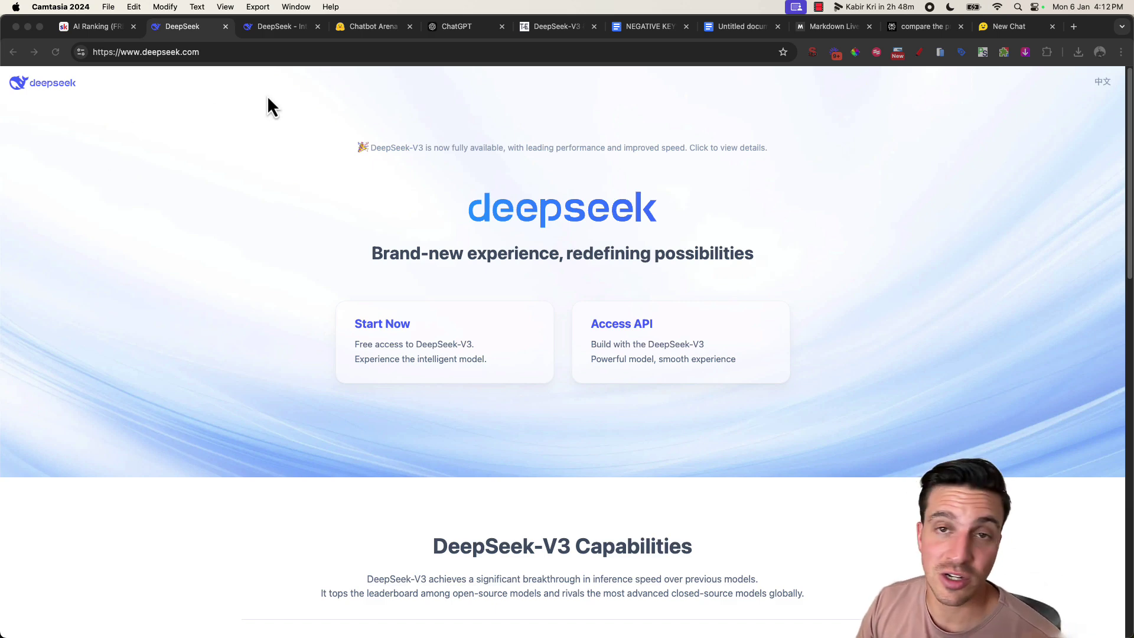
Open the DeepSeek chat about AI transforming education and examine its prompt's clichéd phrases, formal terms and human-like writing strategies.
{"action": "left_click", "coordinate": [260, 27]}
{"action": "scroll", "coordinate": [210, 149], "scroll_direction": "up", "scroll_amount": 5}
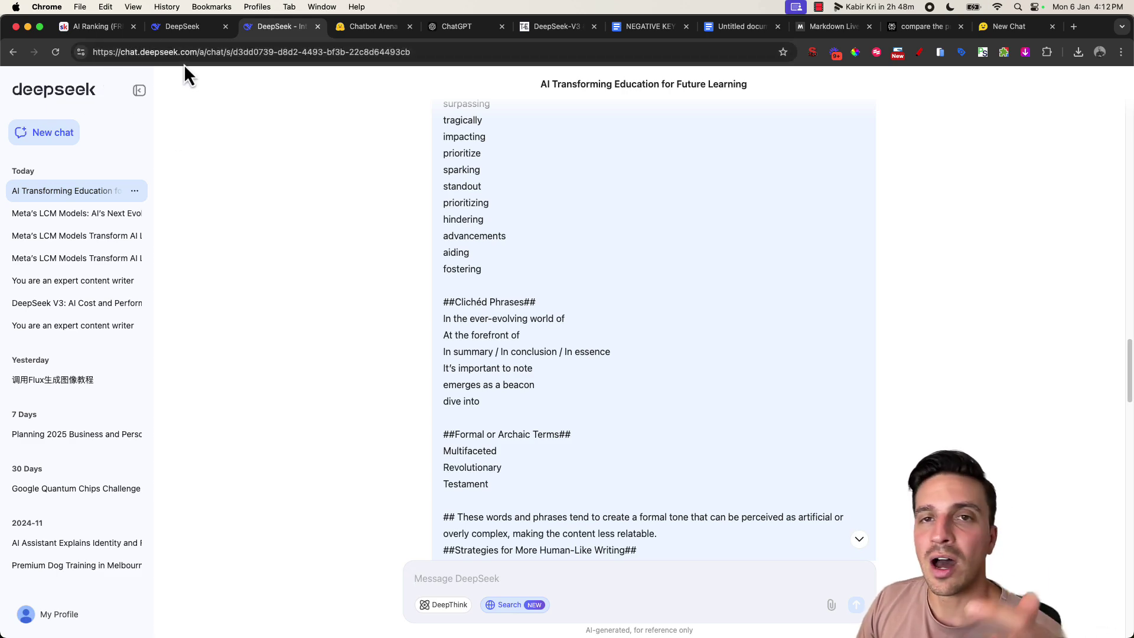
{"action": "scroll", "coordinate": [412, 260], "scroll_direction": "up", "scroll_amount": 1}
{"action": "scroll", "coordinate": [628, 253], "scroll_direction": "down", "scroll_amount": 15}
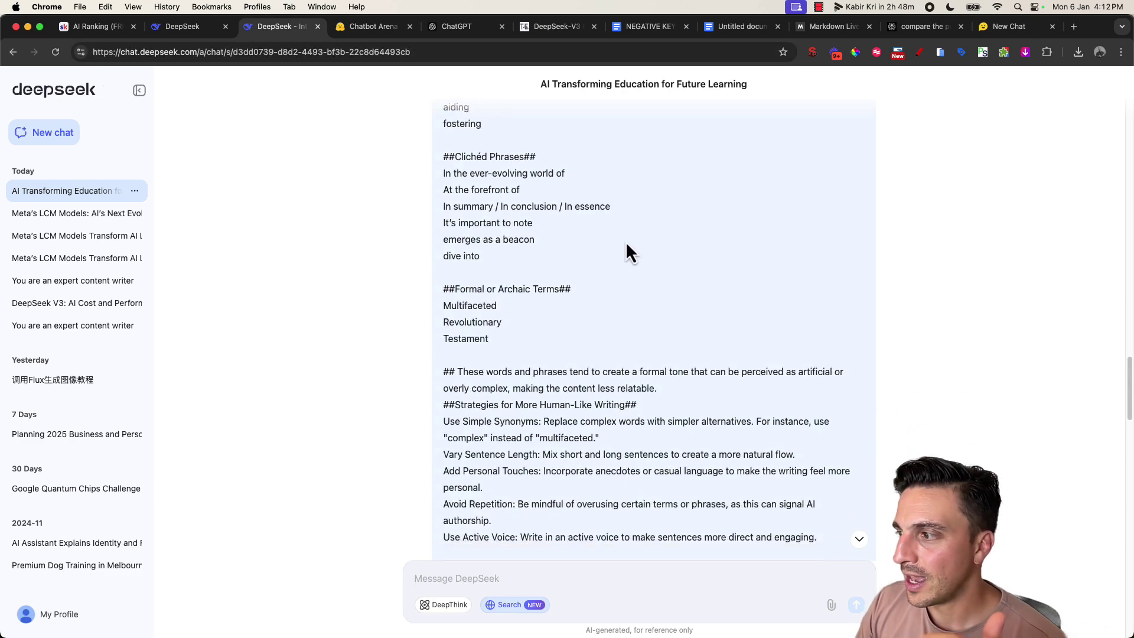
{"action": "scroll", "coordinate": [667, 272], "scroll_direction": "up", "scroll_amount": 10}
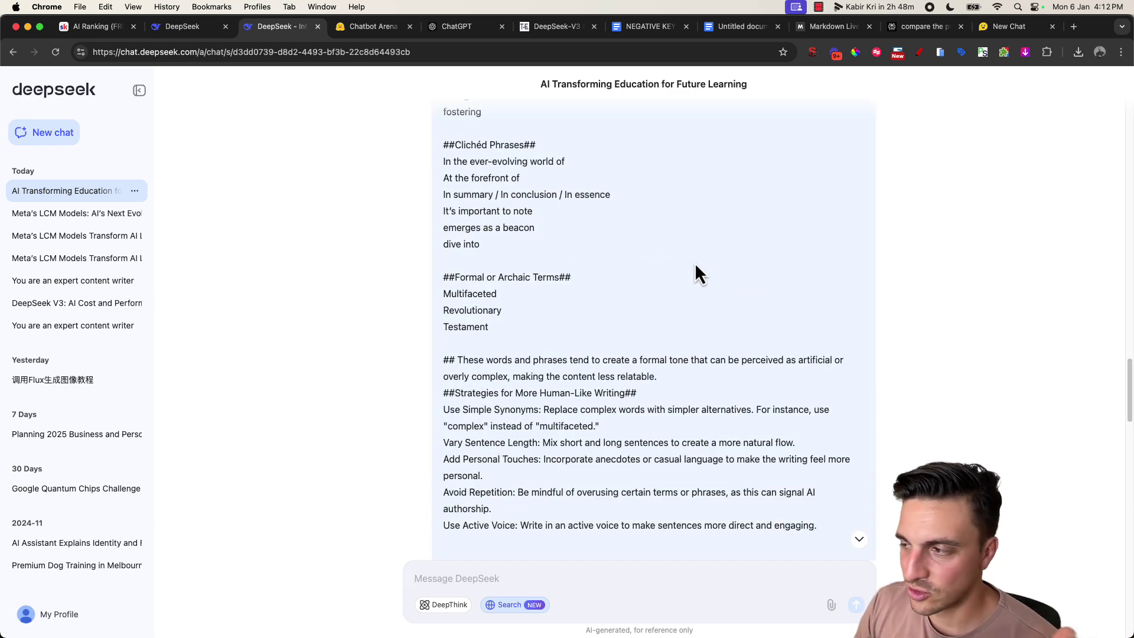
{"action": "scroll", "coordinate": [700, 260], "scroll_direction": "down", "scroll_amount": 8}
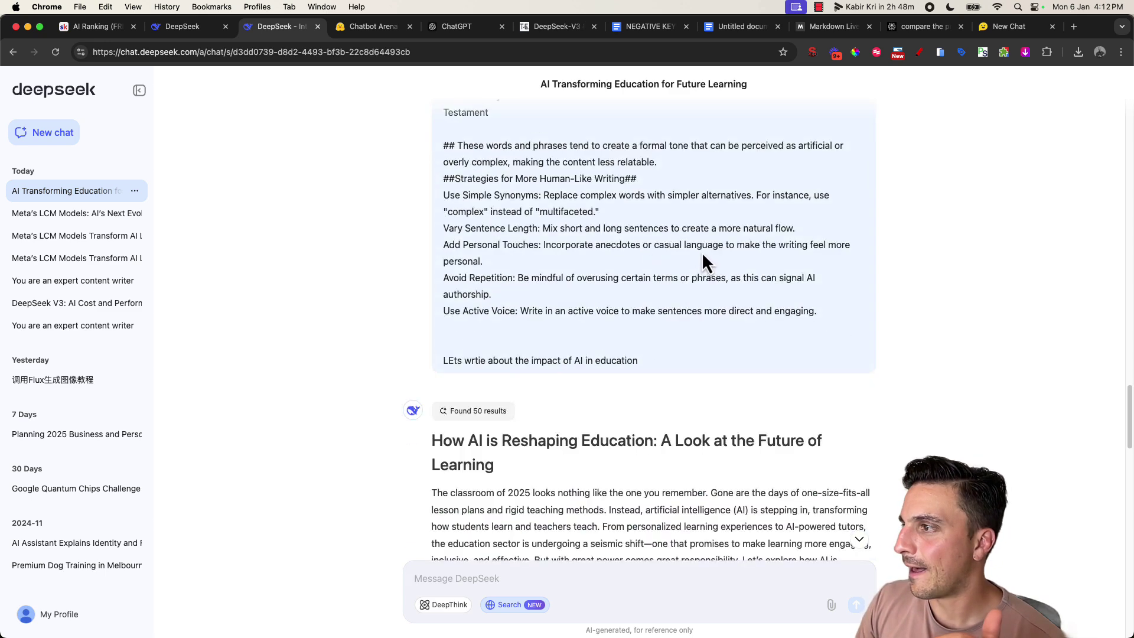
{"action": "scroll", "coordinate": [700, 248], "scroll_direction": "up", "scroll_amount": 5}
{"action": "scroll", "coordinate": [538, 307], "scroll_direction": "down", "scroll_amount": 4}
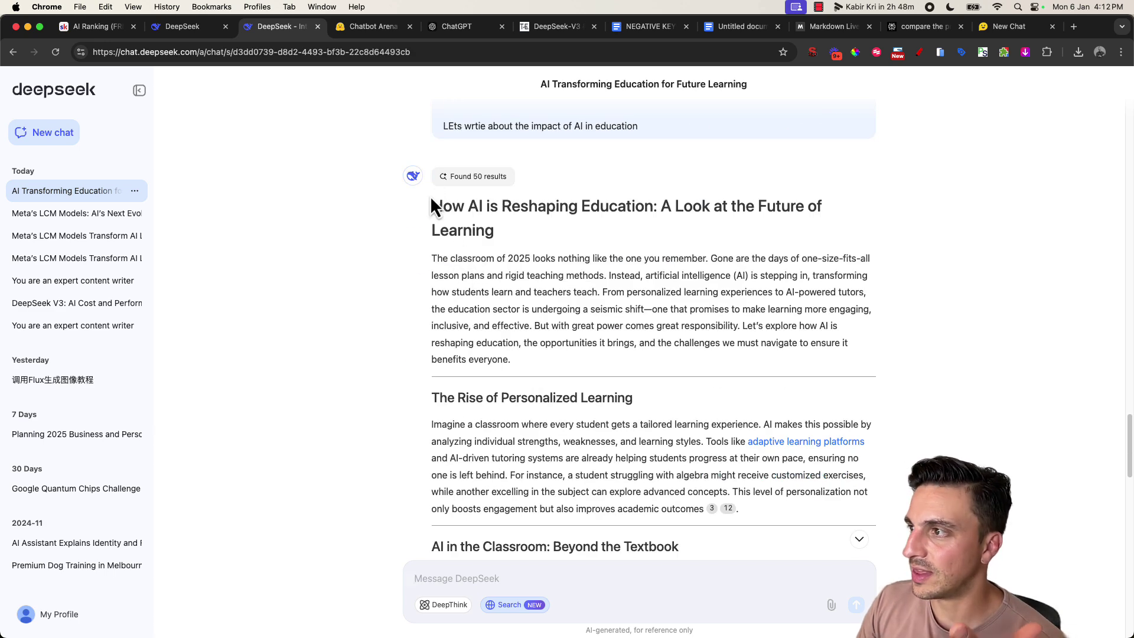
Read the title, introduction and personalized learning section of the generated article on AI in education.
{"action": "left_click_drag", "start_coordinate": [439, 204], "coordinate": [544, 243]}
{"action": "scroll", "coordinate": [665, 282], "scroll_direction": "down", "scroll_amount": 3}
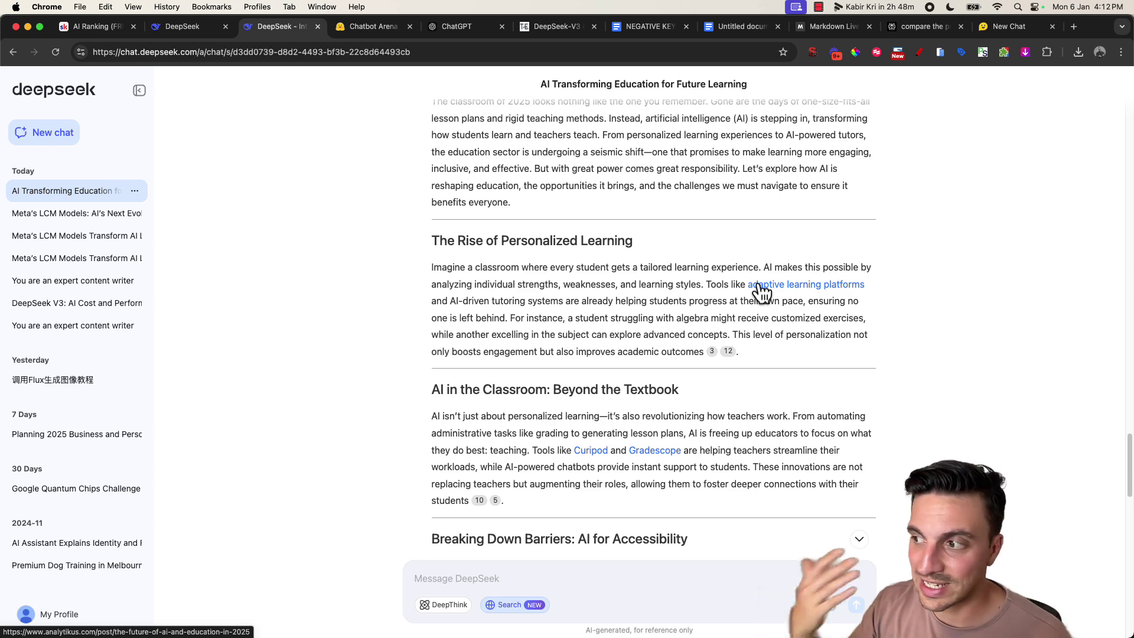
{"action": "scroll", "coordinate": [504, 233], "scroll_direction": "up", "scroll_amount": 3}
{"action": "triple_click", "coordinate": [505, 239]}
{"action": "left_click", "coordinate": [502, 327]}
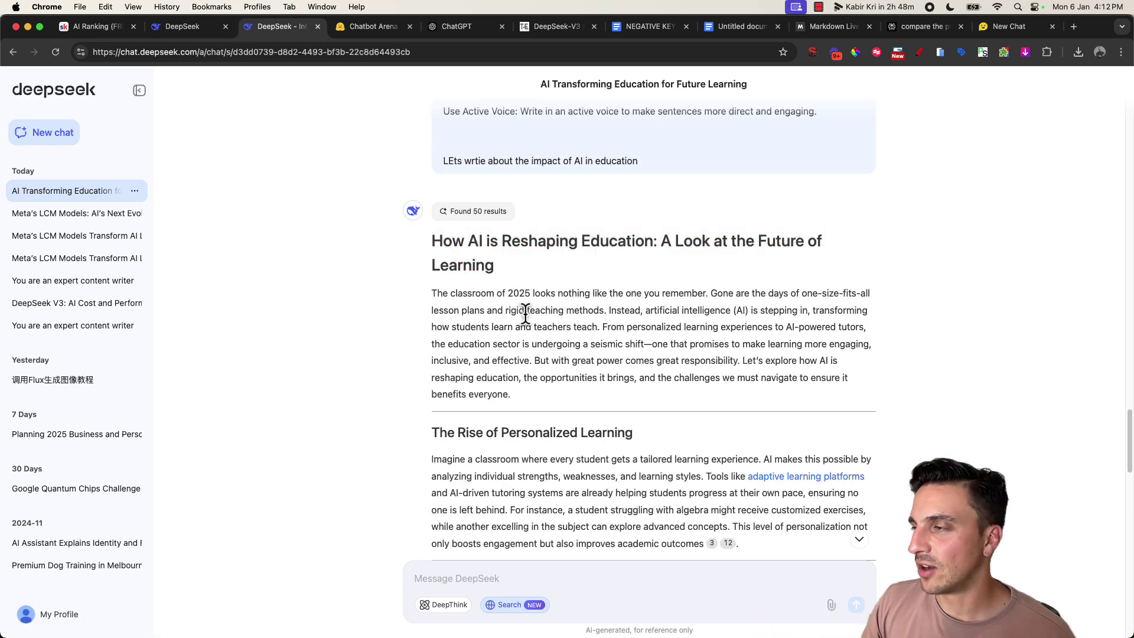
{"action": "scroll", "coordinate": [525, 312], "scroll_direction": "down", "scroll_amount": 6}
{"action": "scroll", "coordinate": [535, 306], "scroll_direction": "down", "scroll_amount": 2}
{"action": "scroll", "coordinate": [542, 304], "scroll_direction": "up", "scroll_amount": 6}
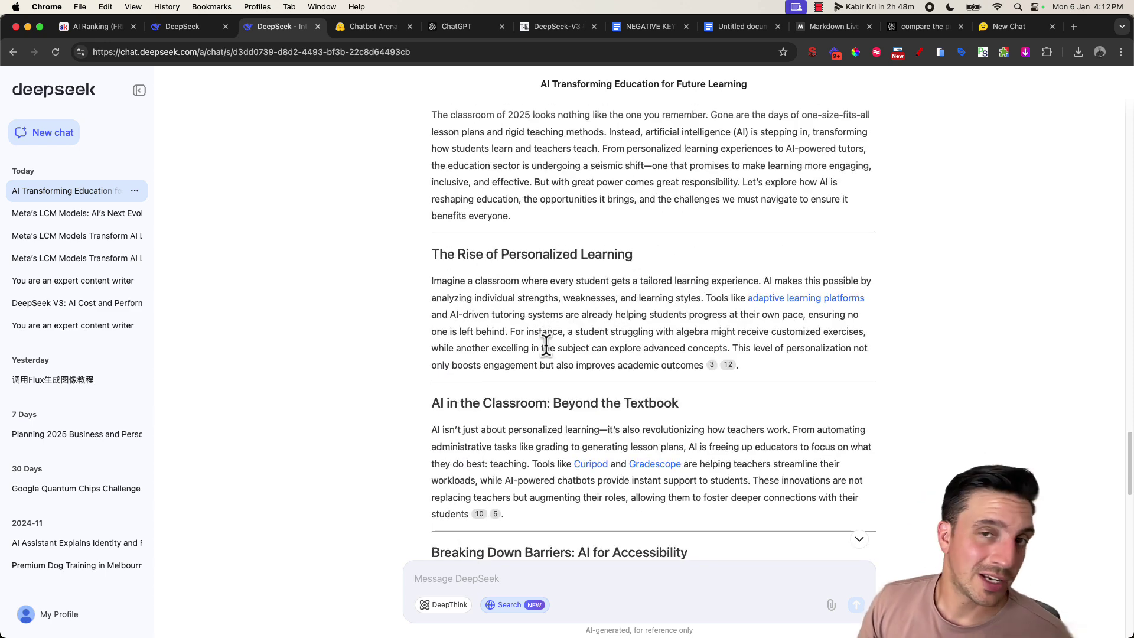
Check the source behind the Gradescope link in the "AI in the Classroom" section and return to the chat.
{"action": "scroll", "coordinate": [555, 328], "scroll_direction": "down", "scroll_amount": 2}
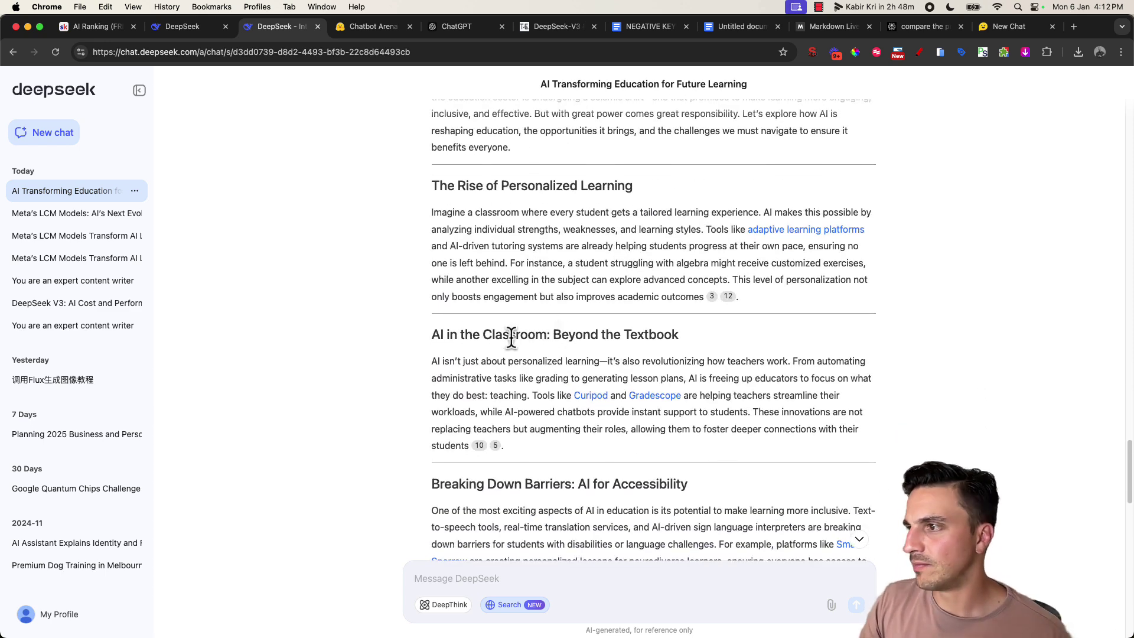
{"action": "scroll", "coordinate": [509, 334], "scroll_direction": "down", "scroll_amount": 3}
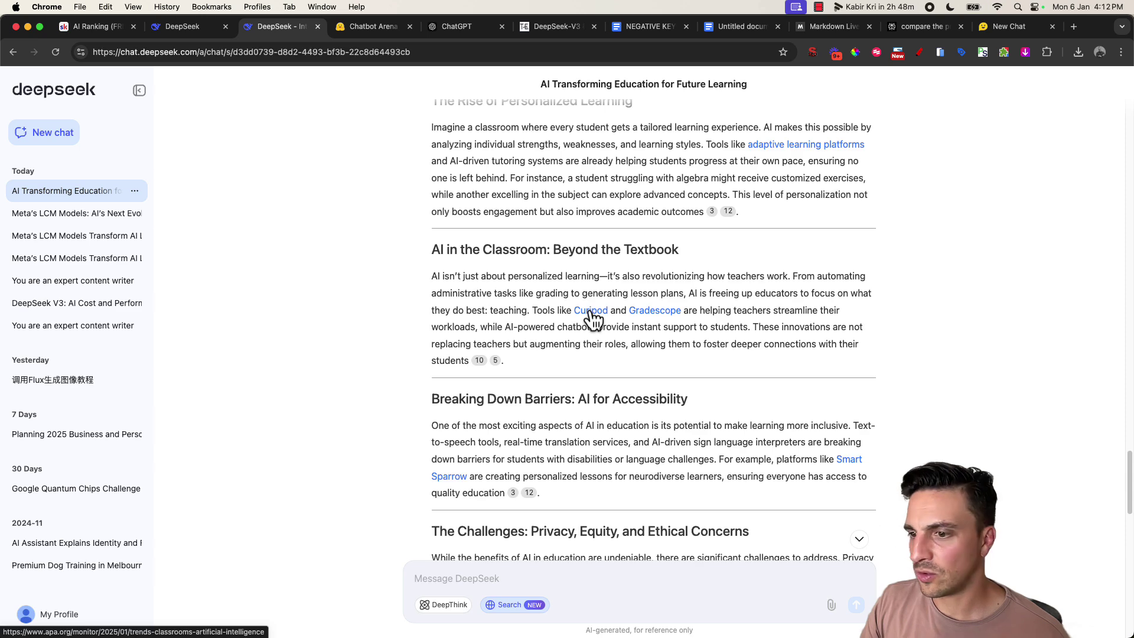
{"action": "left_click", "coordinate": [639, 312]}
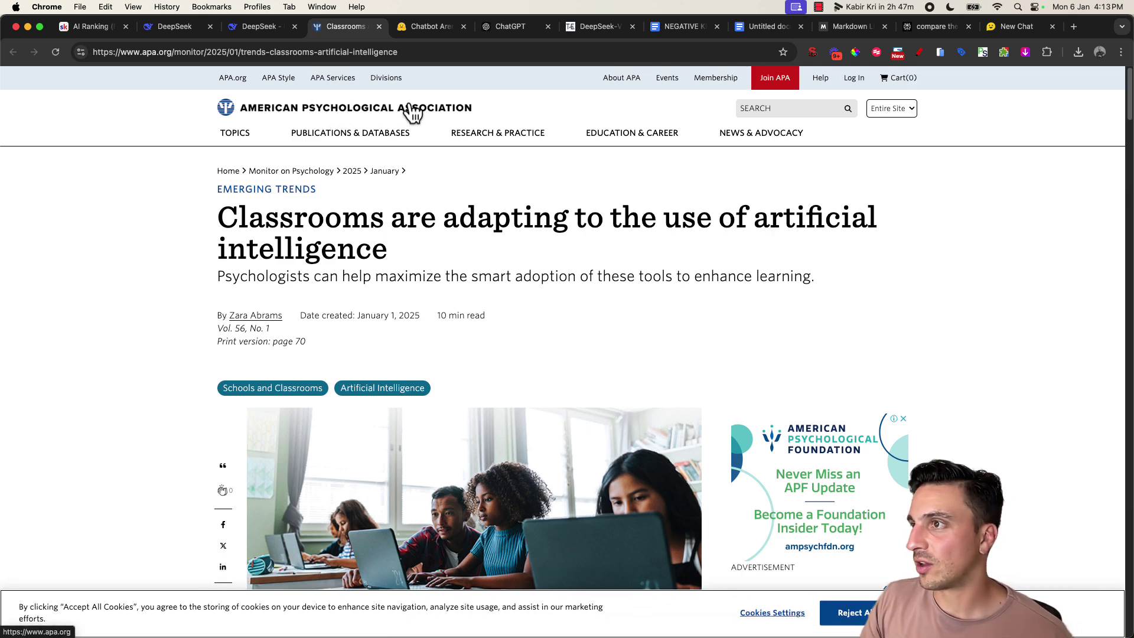
{"action": "left_click", "coordinate": [278, 29]}
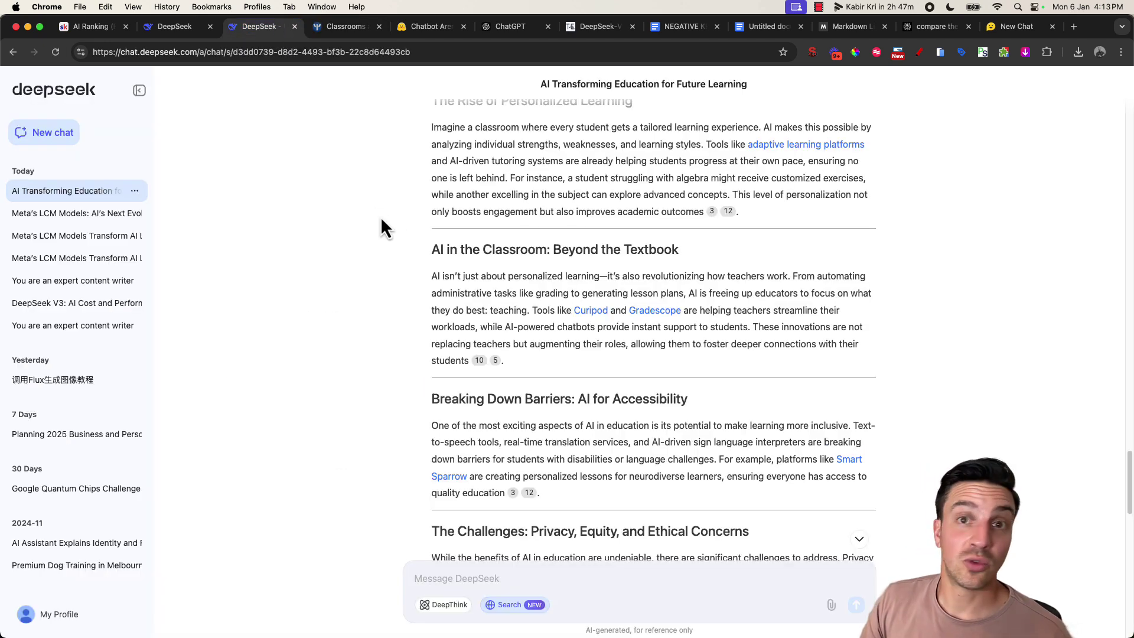
Read the rest of the article, including the challenges, future outlook, key AI tools table and final thoughts.
{"action": "scroll", "coordinate": [451, 213], "scroll_direction": "down", "scroll_amount": 6}
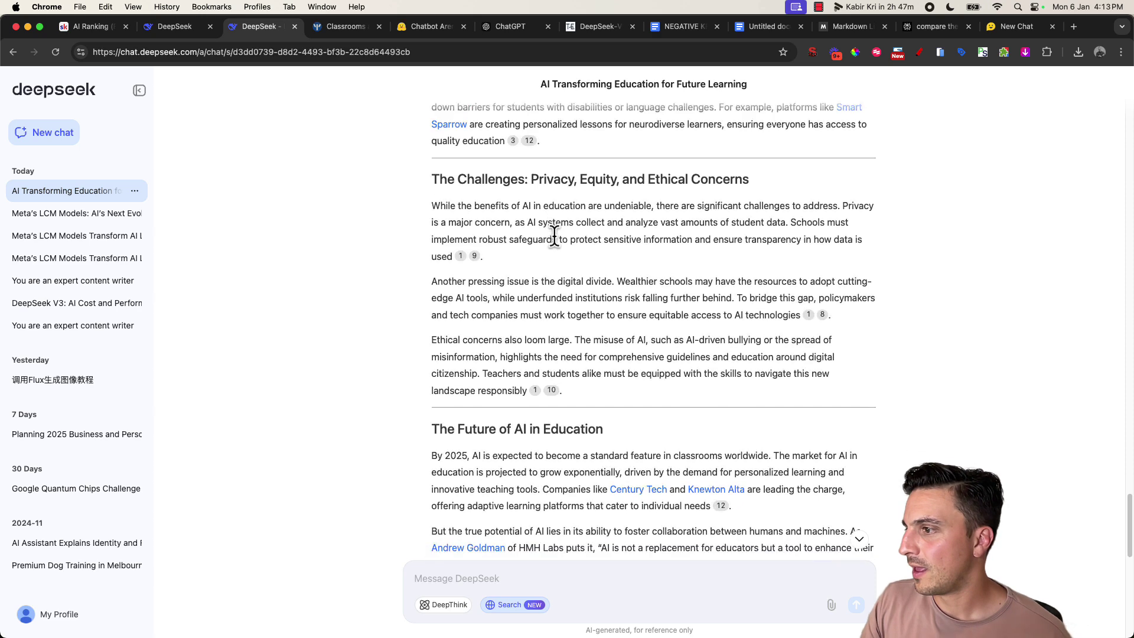
{"action": "scroll", "coordinate": [554, 237], "scroll_direction": "down", "scroll_amount": 4}
{"action": "left_click_drag", "start_coordinate": [434, 206], "coordinate": [657, 287]}
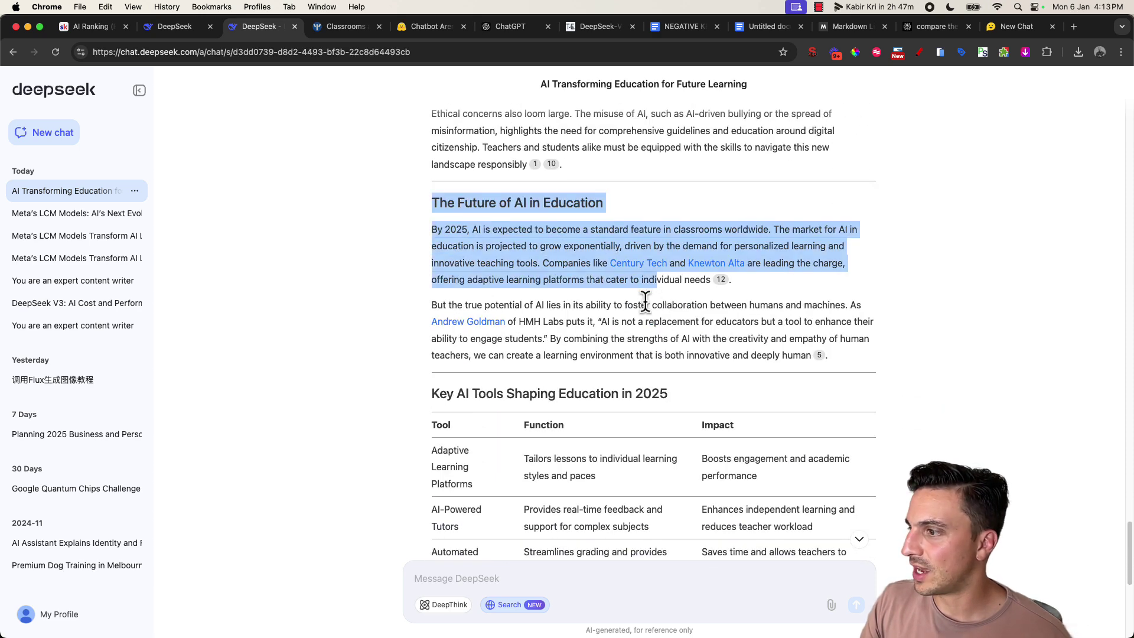
{"action": "left_click", "coordinate": [645, 303]}
{"action": "scroll", "coordinate": [646, 313], "scroll_direction": "down", "scroll_amount": 3}
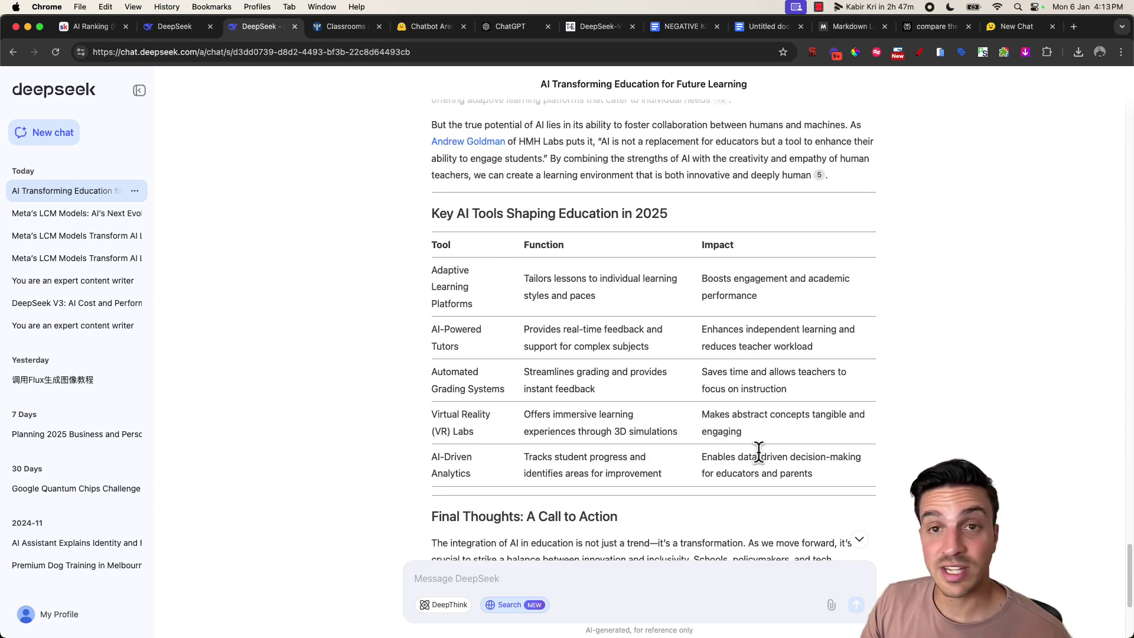
{"action": "scroll", "coordinate": [760, 391], "scroll_direction": "down", "scroll_amount": 4}
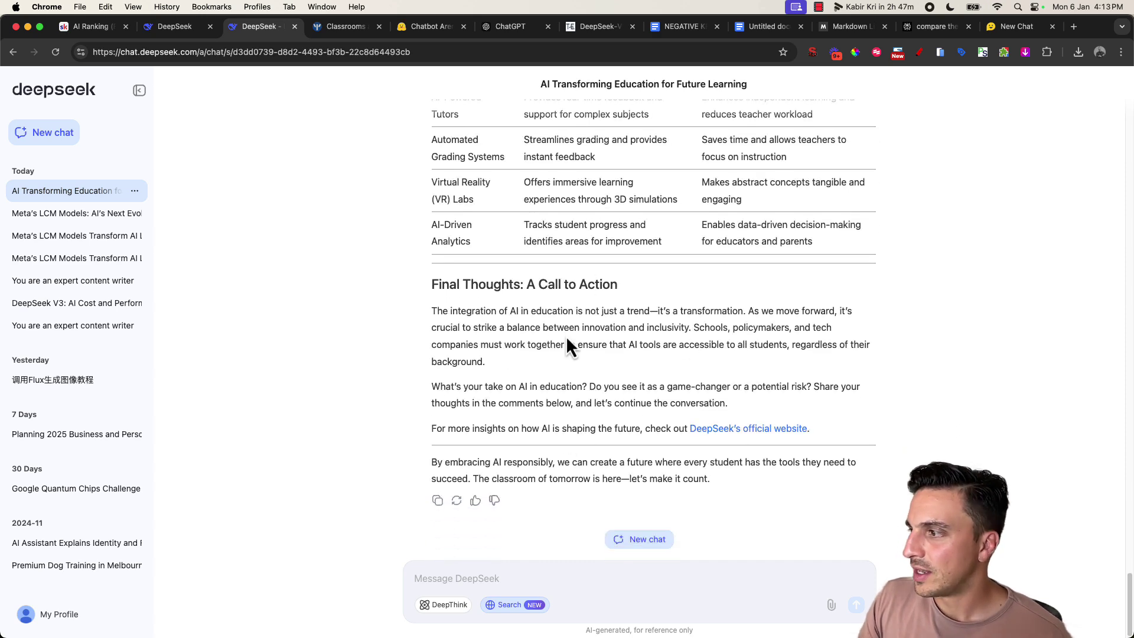
Review the article again from its end back to its opening, comparing it with the writing prompt above it.
{"action": "scroll", "coordinate": [609, 373], "scroll_direction": "up", "scroll_amount": 15}
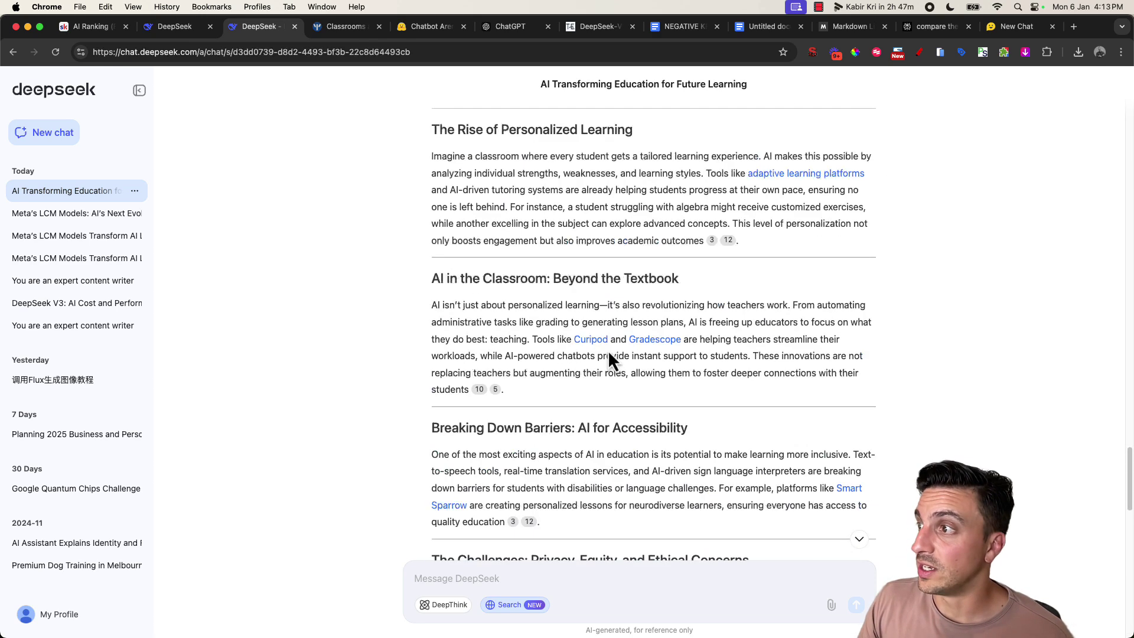
{"action": "scroll", "coordinate": [594, 349], "scroll_direction": "up", "scroll_amount": 5}
{"action": "scroll", "coordinate": [595, 349], "scroll_direction": "down", "scroll_amount": 2}
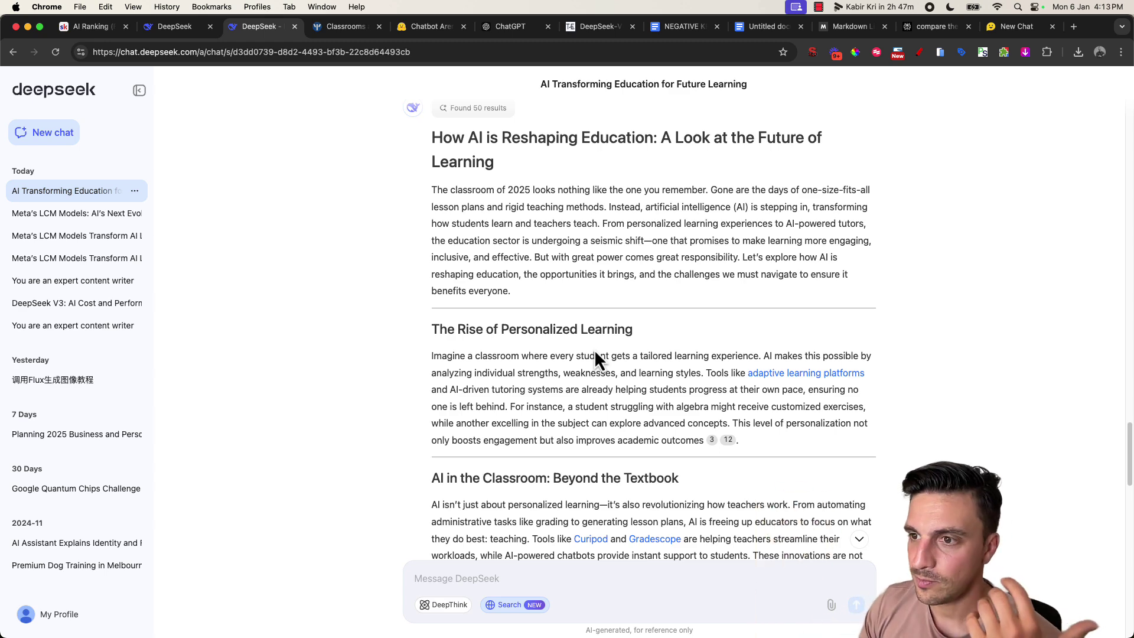
{"action": "scroll", "coordinate": [502, 385], "scroll_direction": "up", "scroll_amount": 10}
{"action": "scroll", "coordinate": [560, 468], "scroll_direction": "down", "scroll_amount": 6}
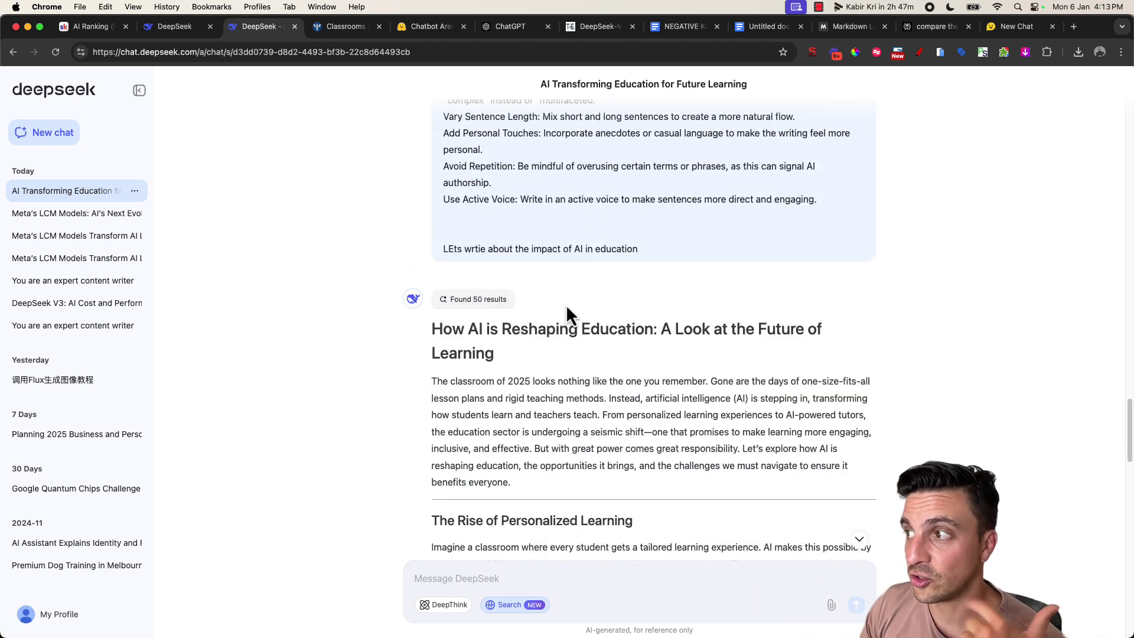
{"action": "scroll", "coordinate": [561, 277], "scroll_direction": "up", "scroll_amount": 3}
{"action": "scroll", "coordinate": [567, 319], "scroll_direction": "down", "scroll_amount": 3}
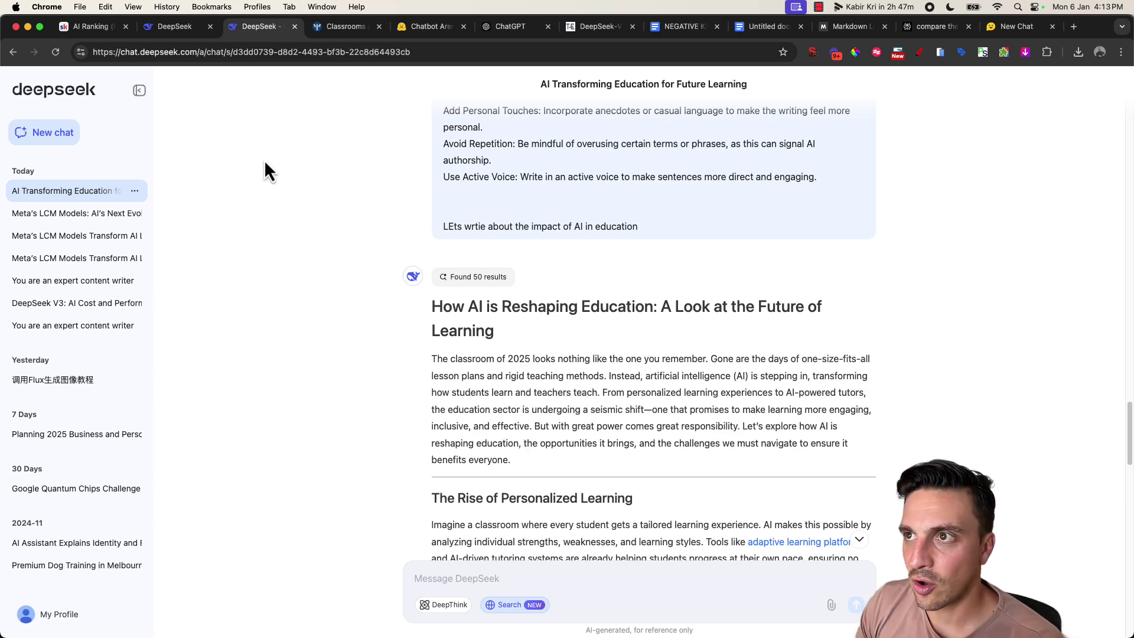
Switch to Skool and view the AI Ranking community, ending on AI Ranking (FREE).
{"action": "left_click", "coordinate": [69, 28]}
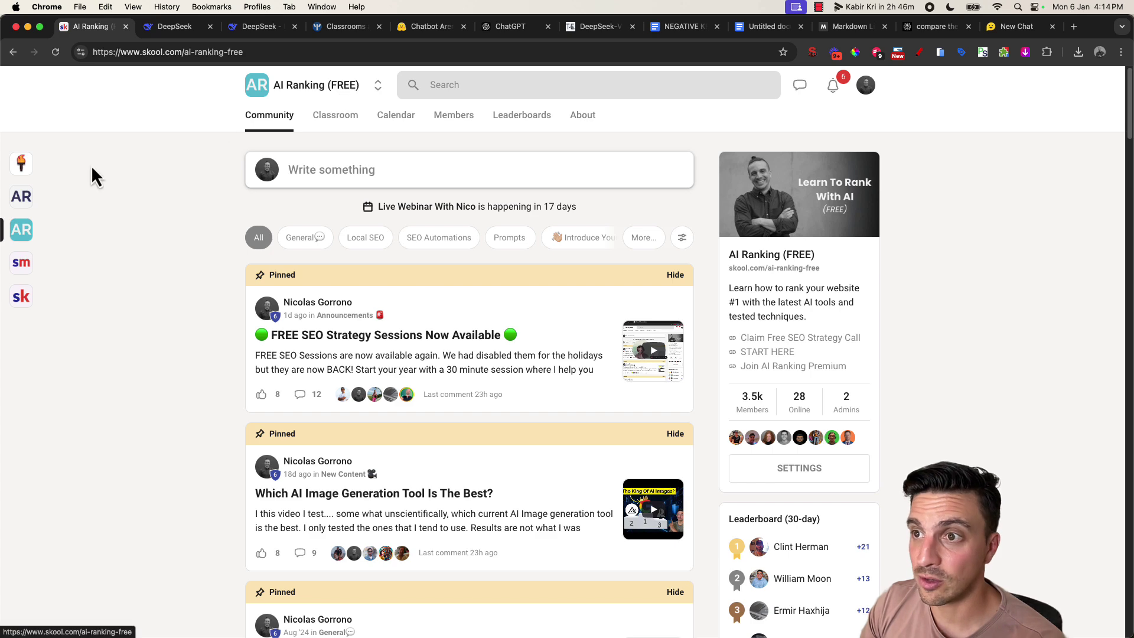
{"action": "left_click", "coordinate": [25, 199]}
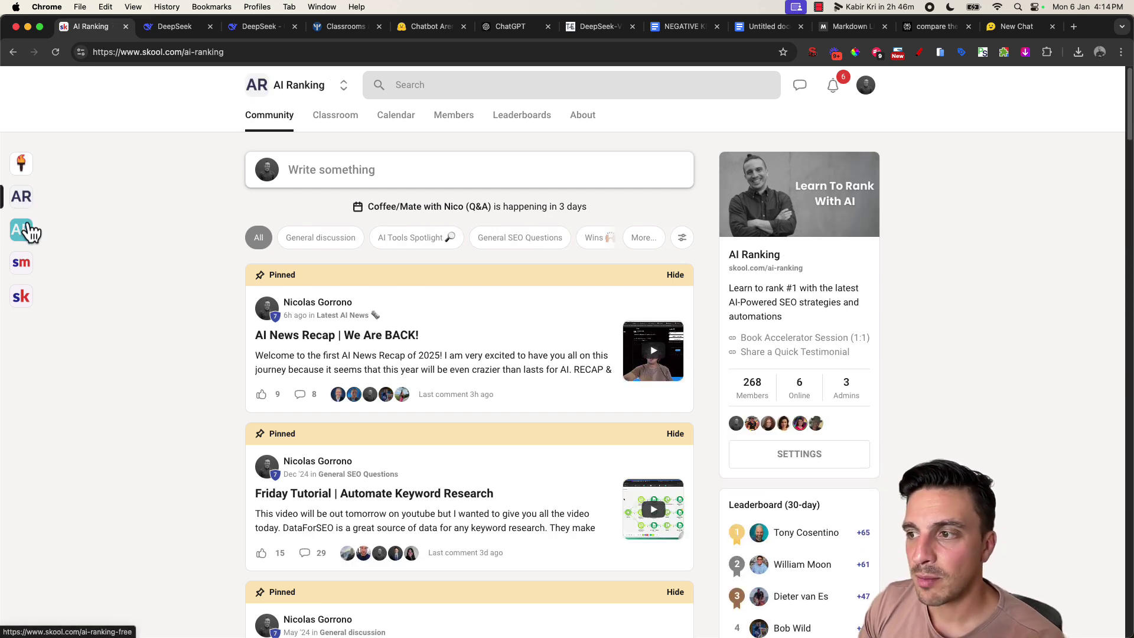
{"action": "left_click", "coordinate": [28, 230]}
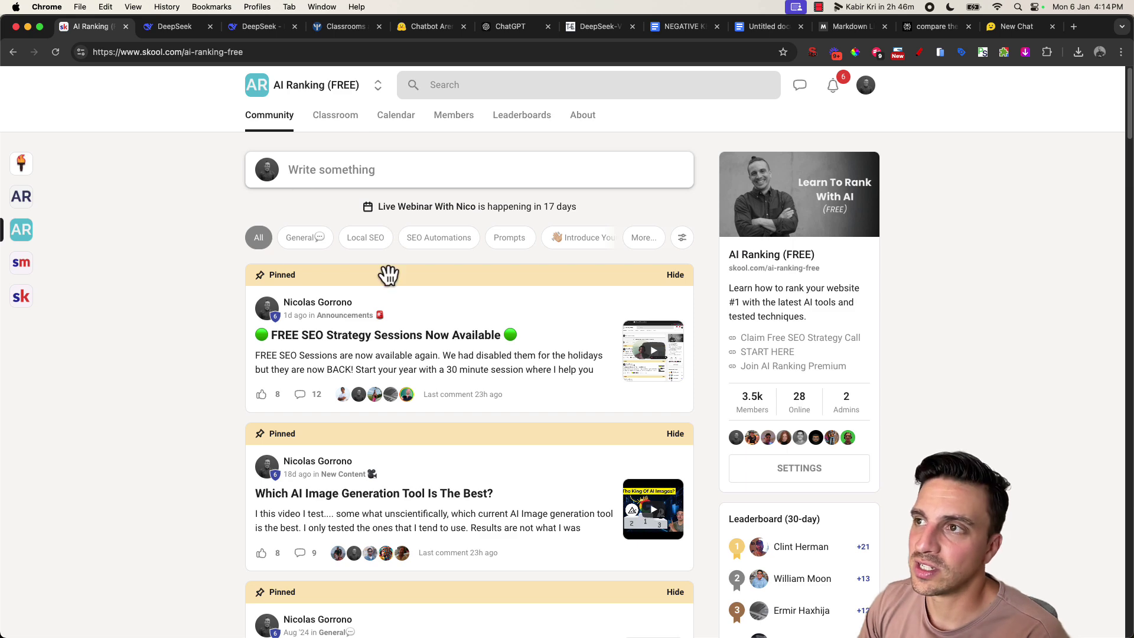
Return to the DeepSeek chat about AI in education and start a new chat.
{"action": "left_click", "coordinate": [189, 27]}
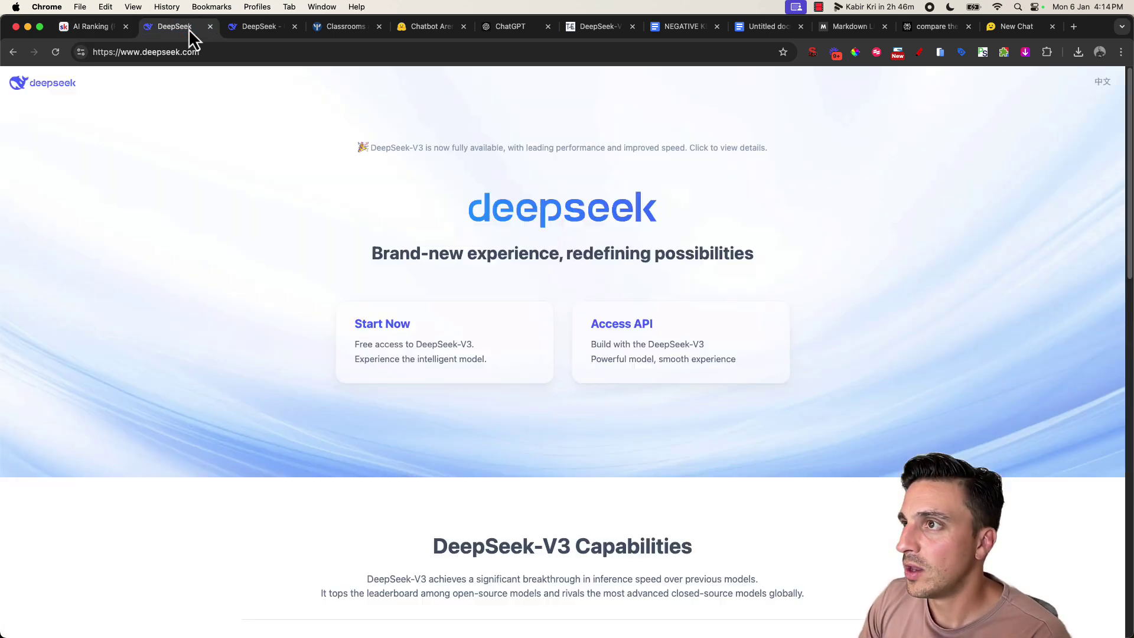
{"action": "left_click", "coordinate": [248, 28]}
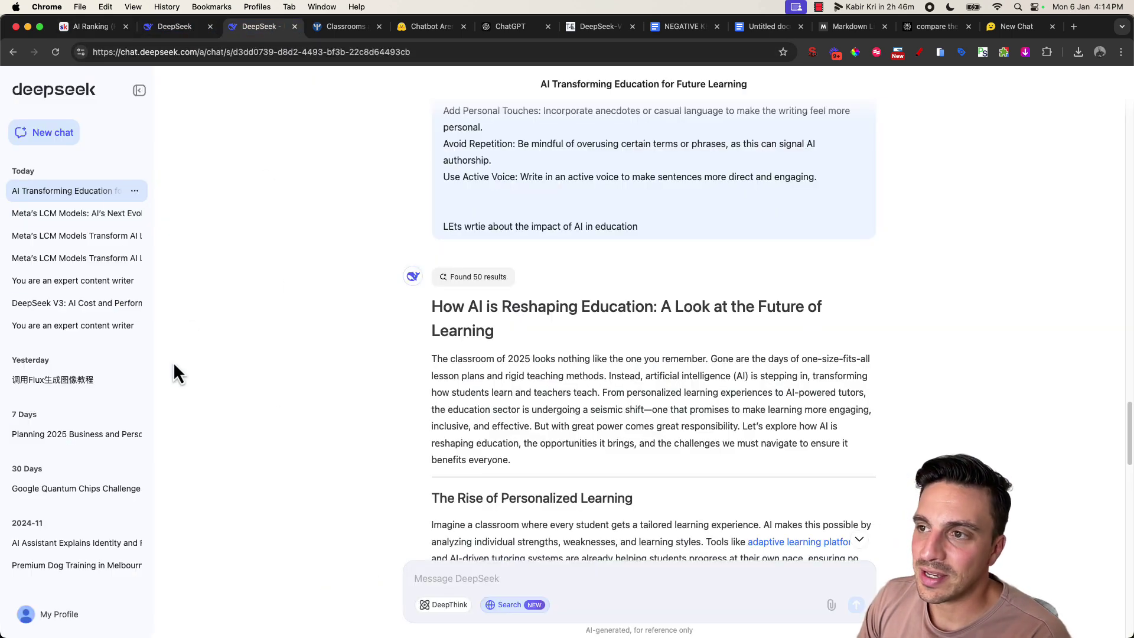
{"action": "scroll", "coordinate": [271, 387], "scroll_direction": "down", "scroll_amount": 5}
{"action": "scroll", "coordinate": [270, 381], "scroll_direction": "up", "scroll_amount": 10}
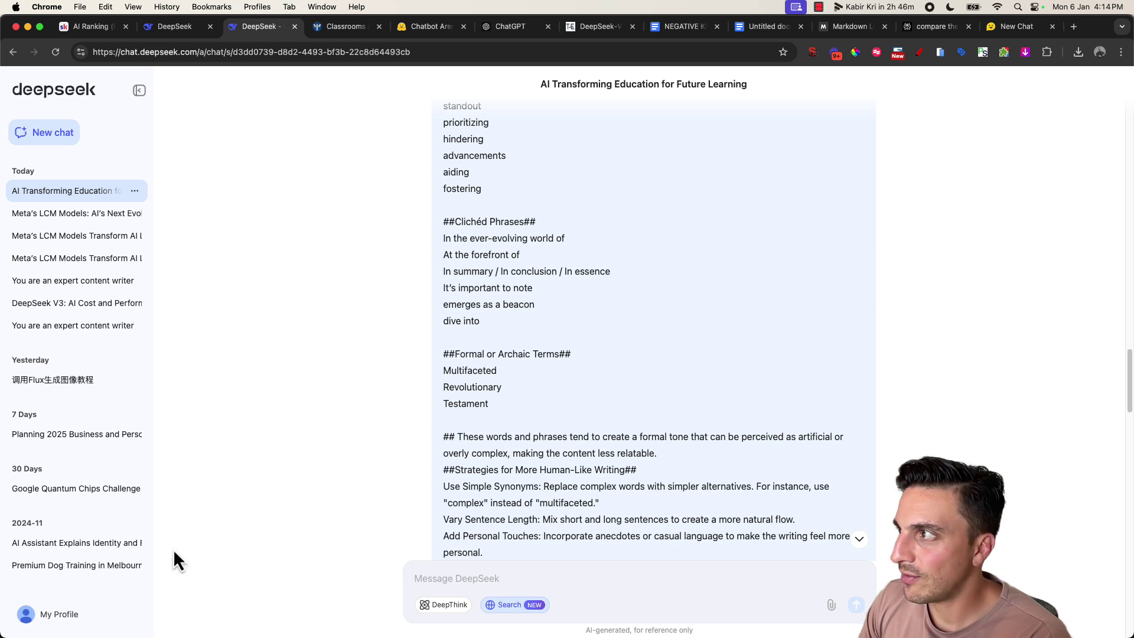
{"action": "left_click", "coordinate": [74, 140]}
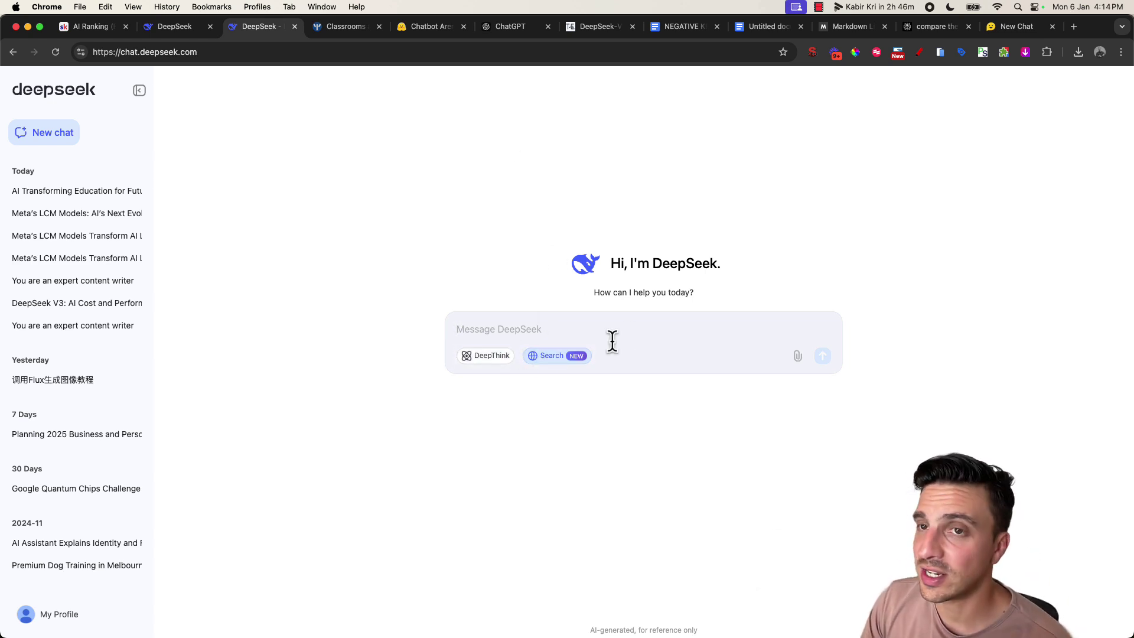
Examine the overall model rankings on the Chatbot Arena leaderboard, including the row for DeepSeek-V3.
{"action": "left_click", "coordinate": [451, 30]}
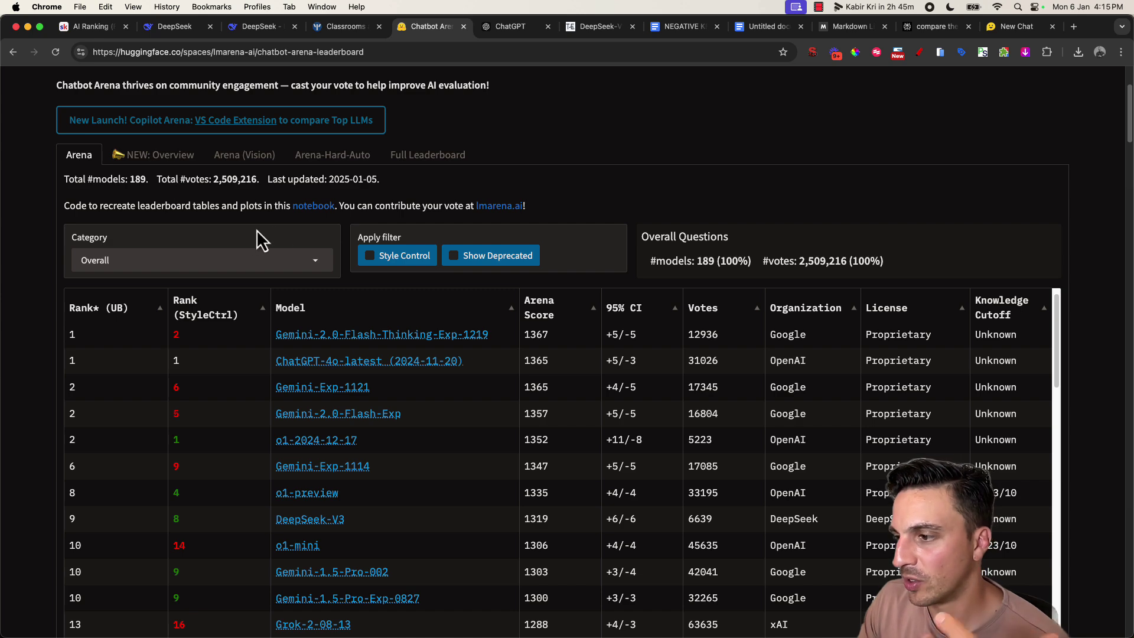
{"action": "scroll", "coordinate": [344, 257], "scroll_direction": "down", "scroll_amount": 2}
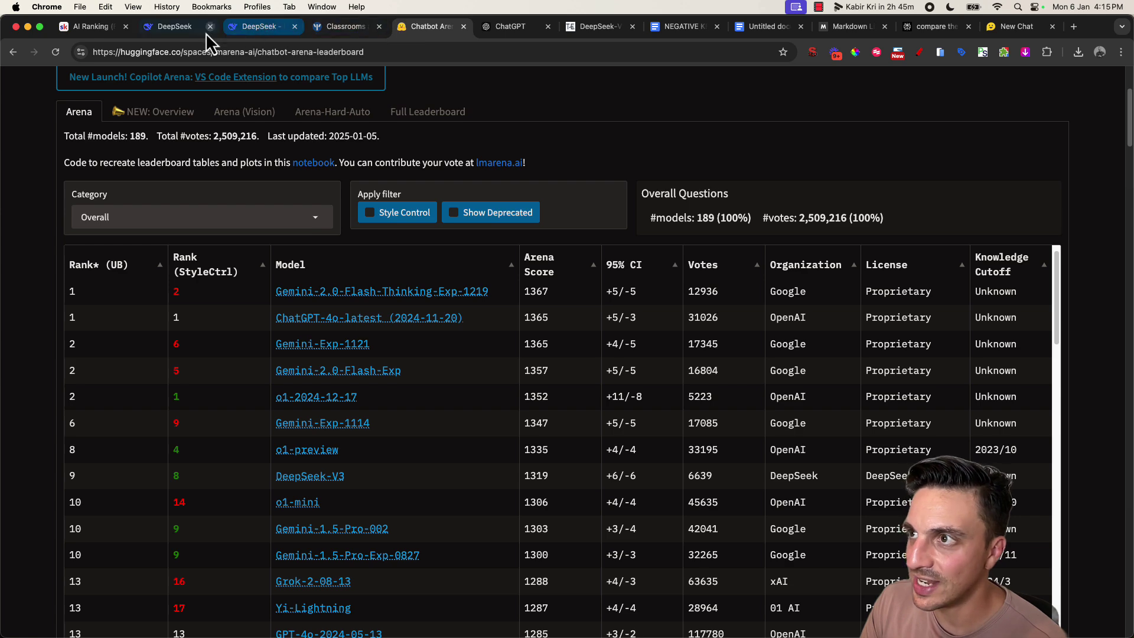
In the new DeepSeek chat, enable DeepThink and send the prompt "code me an entire snake game in html".
{"action": "left_click", "coordinate": [168, 30]}
{"action": "left_click", "coordinate": [255, 31]}
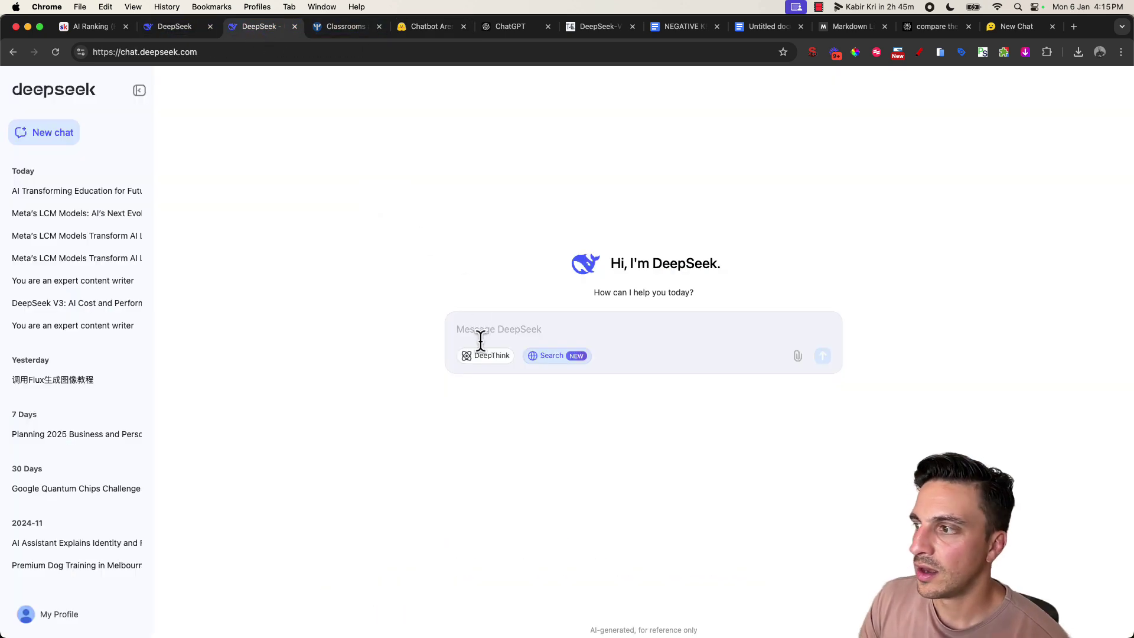
{"action": "left_click", "coordinate": [486, 358]}
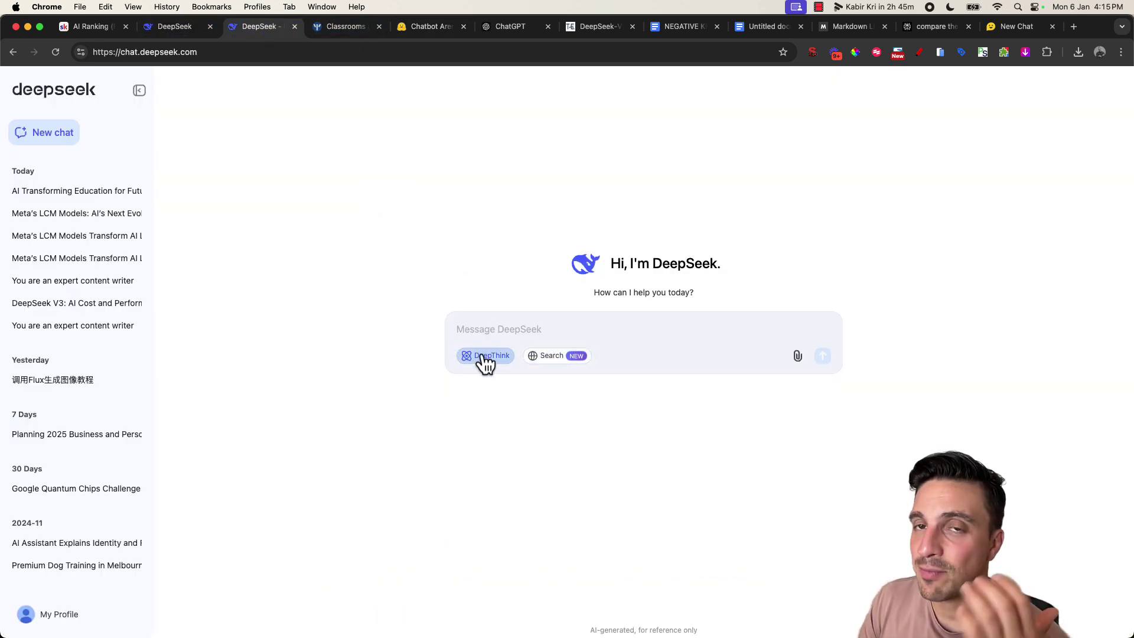
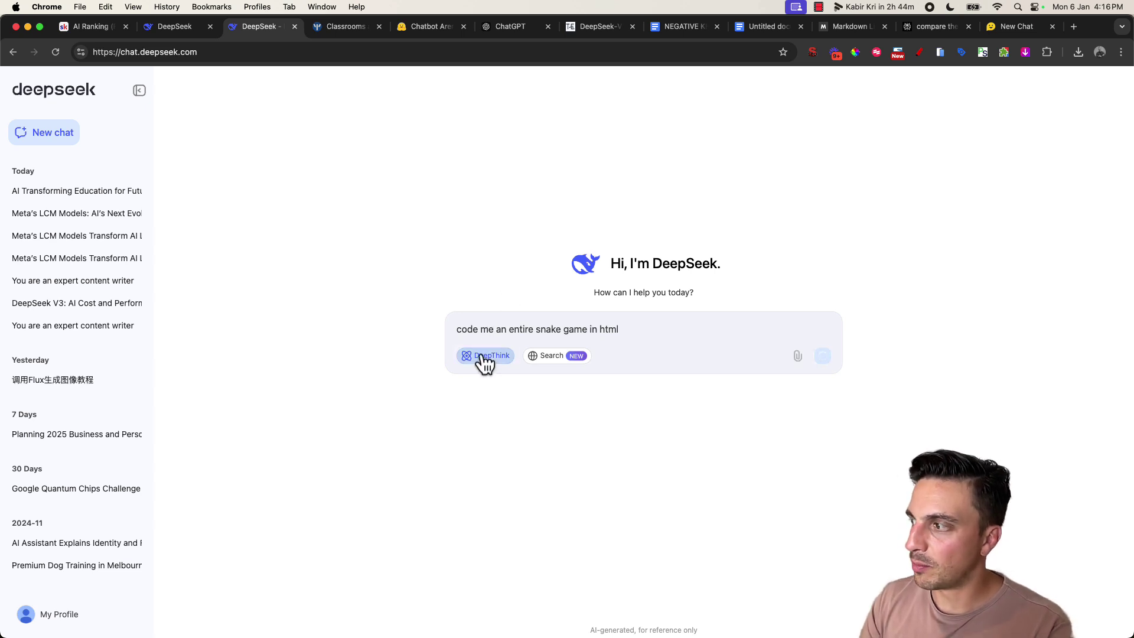
{"action": "key", "text": "Return"}
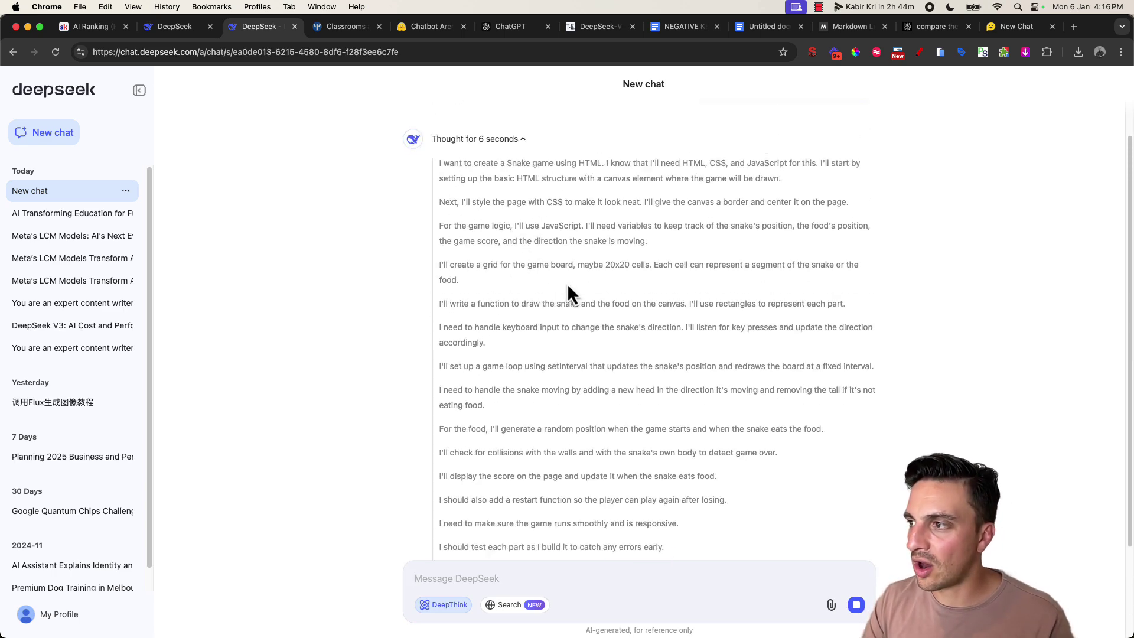
Examine the reasoning, implementation plan and HTML code in the snake game response.
{"action": "scroll", "coordinate": [567, 248], "scroll_direction": "down", "scroll_amount": 10}
{"action": "scroll", "coordinate": [555, 212], "scroll_direction": "up", "scroll_amount": 5}
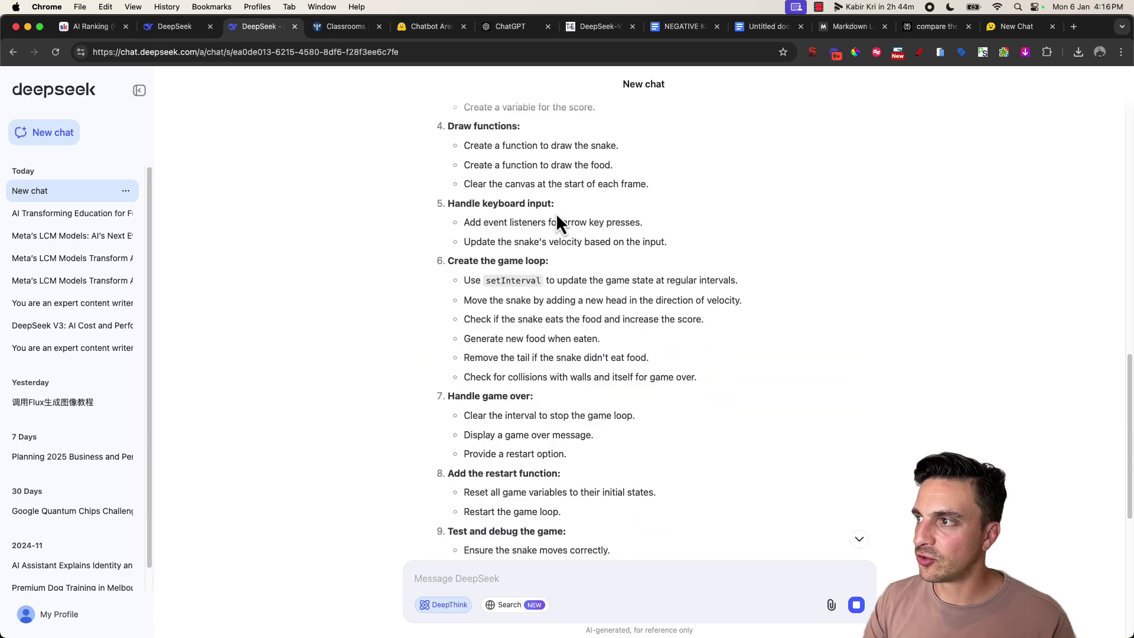
{"action": "scroll", "coordinate": [556, 214], "scroll_direction": "up", "scroll_amount": 4}
{"action": "scroll", "coordinate": [557, 223], "scroll_direction": "down", "scroll_amount": 12}
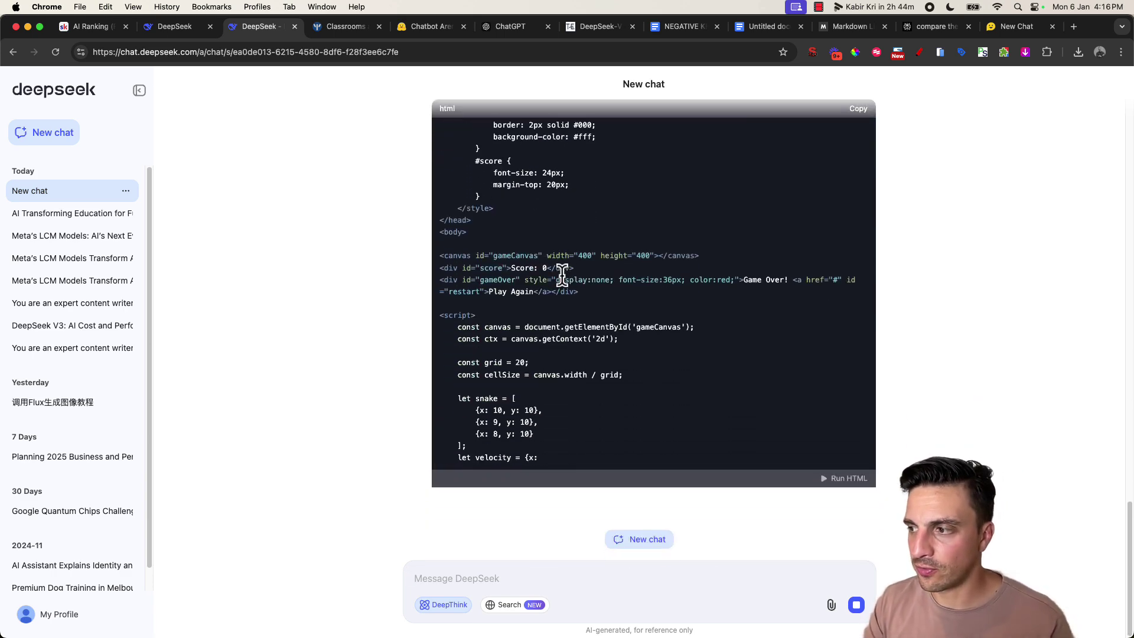
Review the snake game response through to its closing instructions and run the generated HTML code.
{"action": "scroll", "coordinate": [519, 283], "scroll_direction": "up", "scroll_amount": 15}
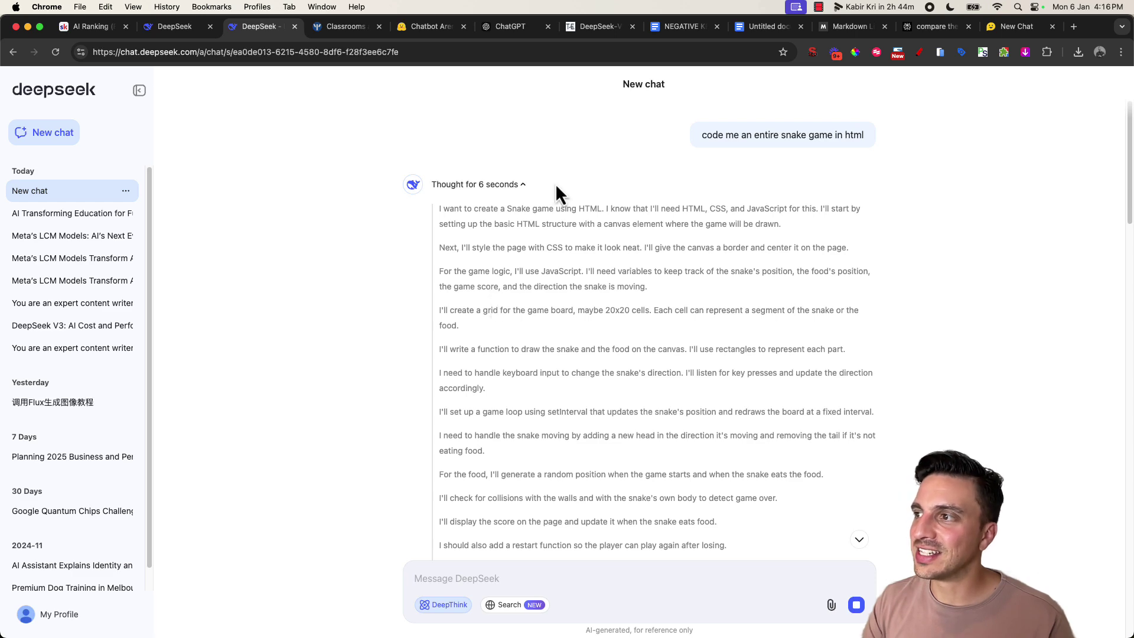
{"action": "scroll", "coordinate": [610, 309], "scroll_direction": "down", "scroll_amount": 8}
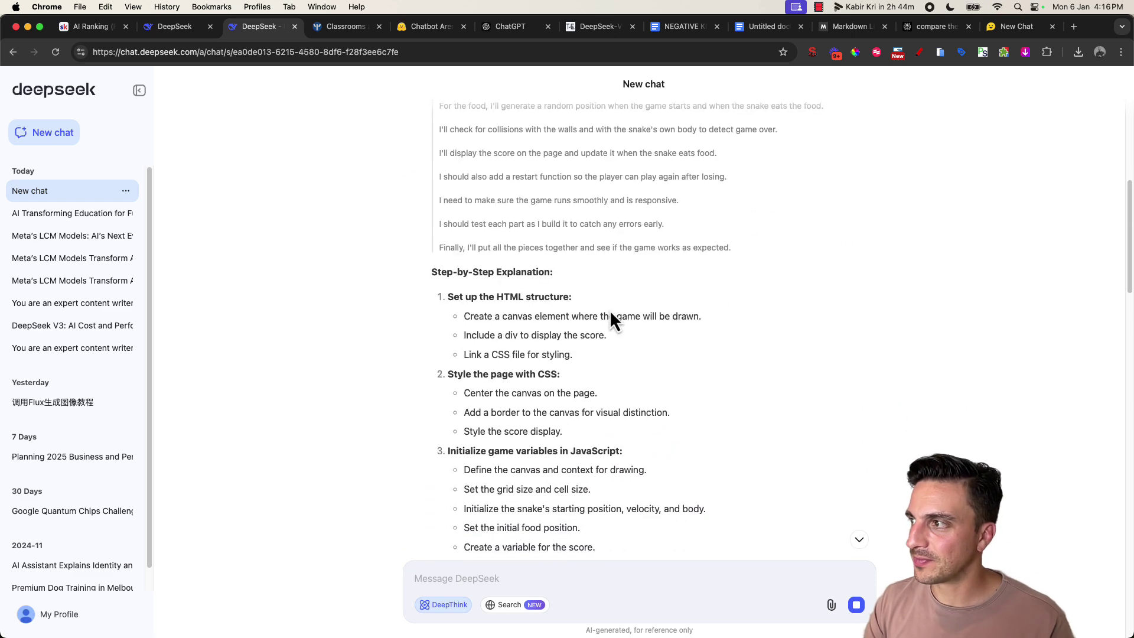
{"action": "scroll", "coordinate": [525, 357], "scroll_direction": "down", "scroll_amount": 20}
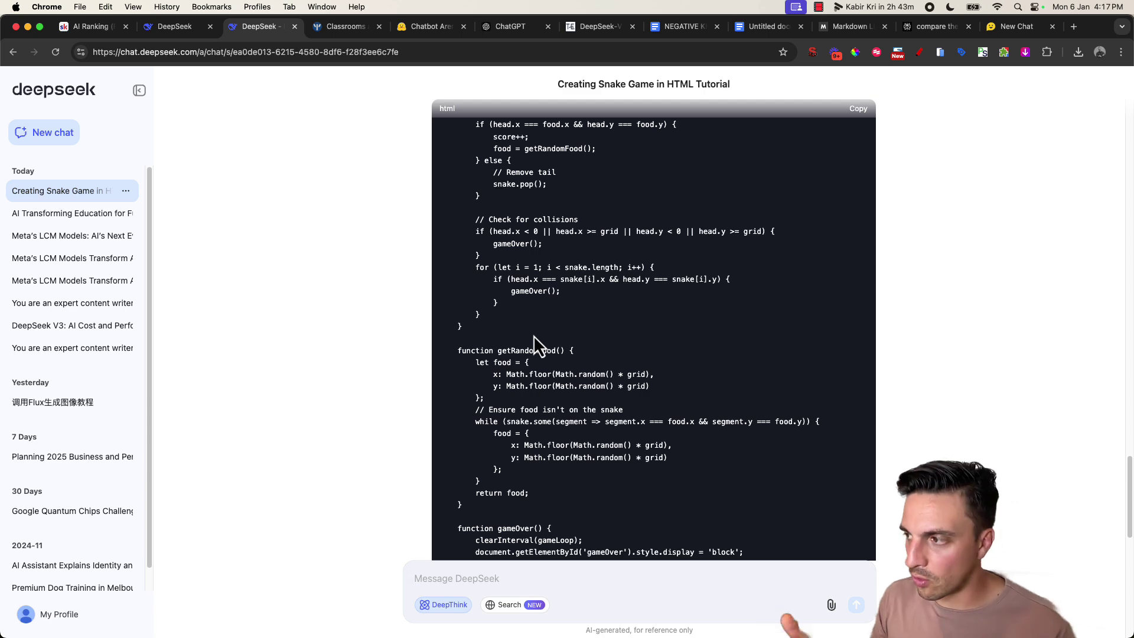
{"action": "scroll", "coordinate": [557, 254], "scroll_direction": "down", "scroll_amount": 10}
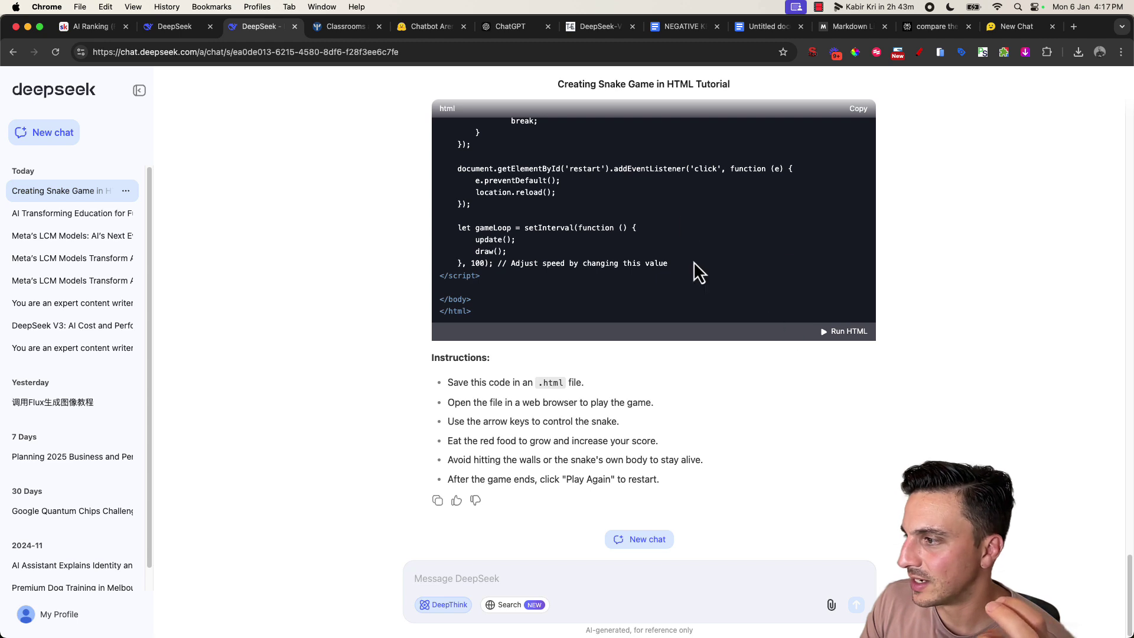
{"action": "left_click", "coordinate": [846, 332]}
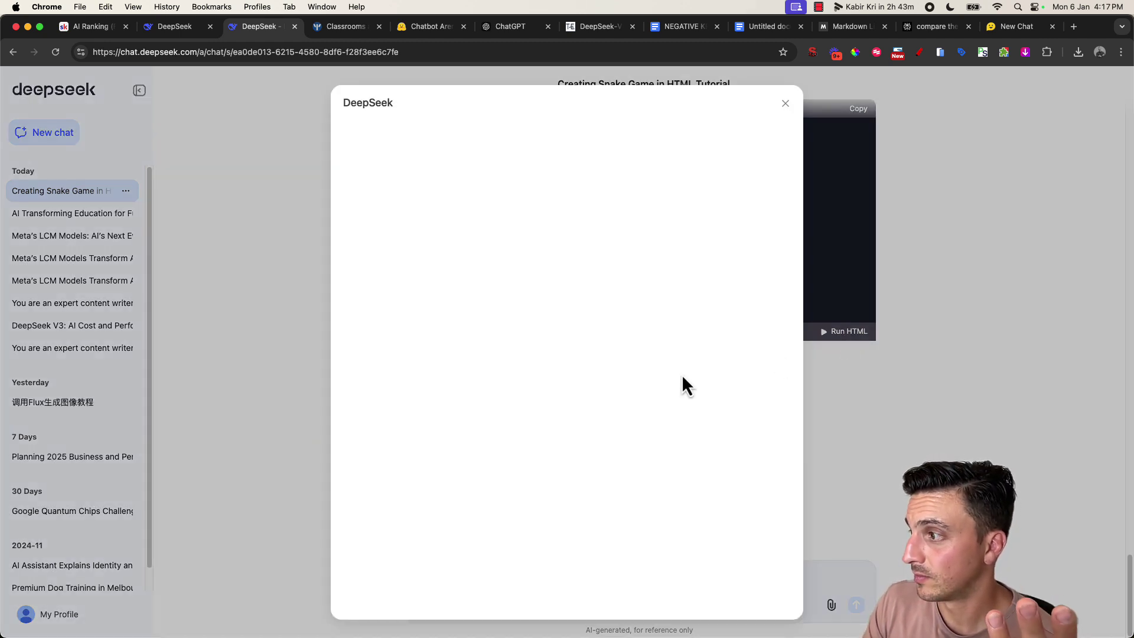
Play the generated snake game, steering the snake to the food until the game ends, and close the preview.
{"action": "key", "text": "Up"}
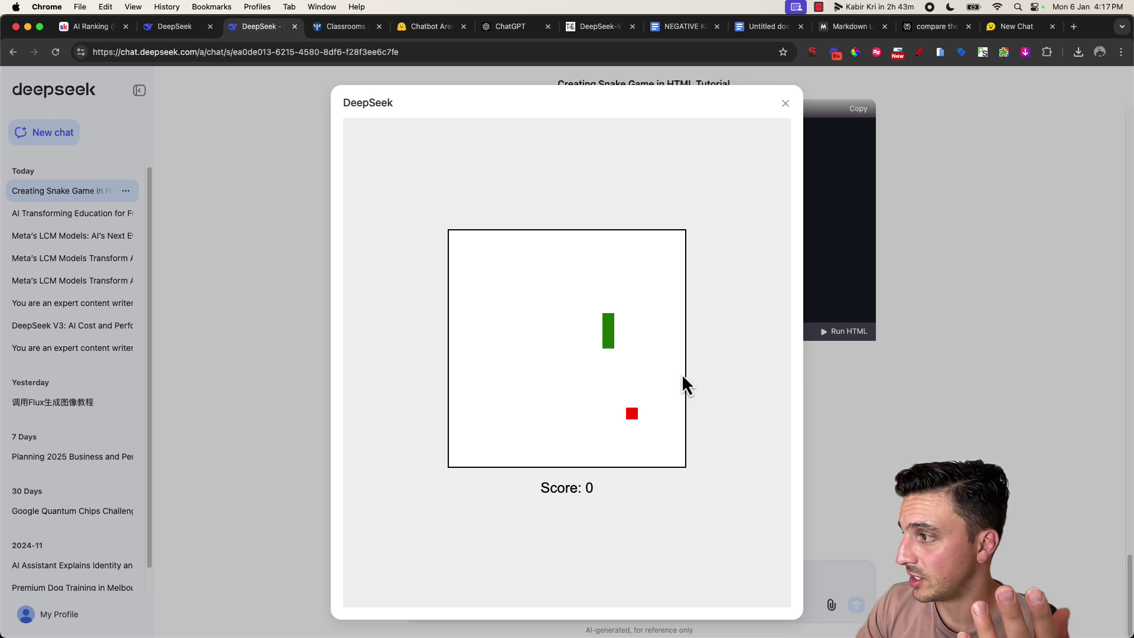
{"action": "key", "text": "Right"}
{"action": "key", "text": "Up"}
{"action": "key", "text": "Left"}
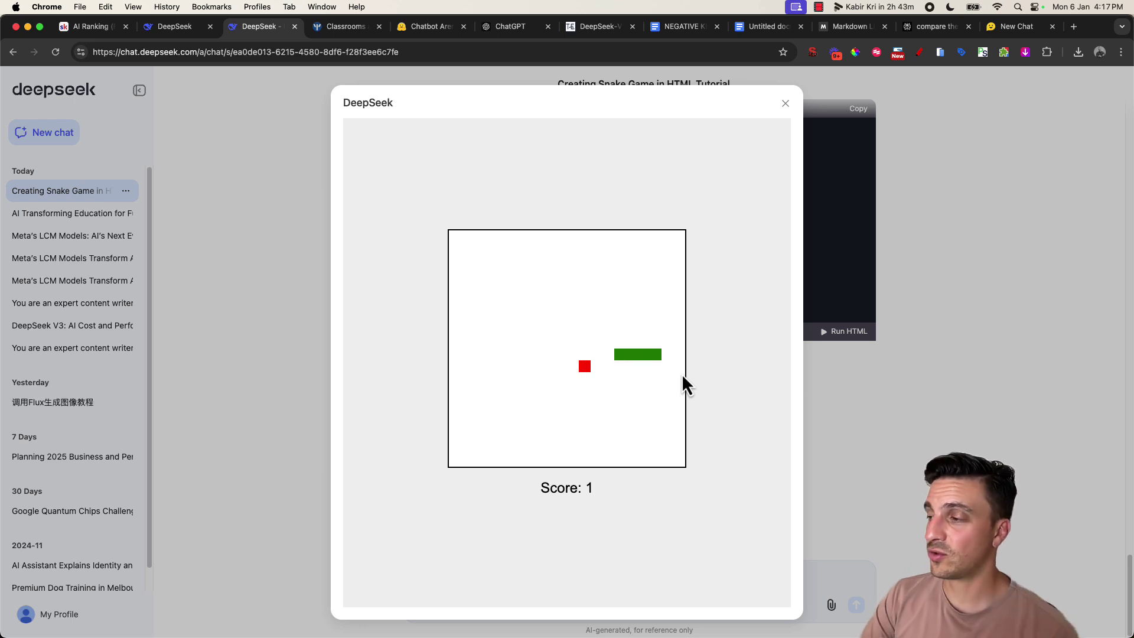
{"action": "key", "text": "Down"}
{"action": "key", "text": "Right"}
{"action": "key", "text": "Up"}
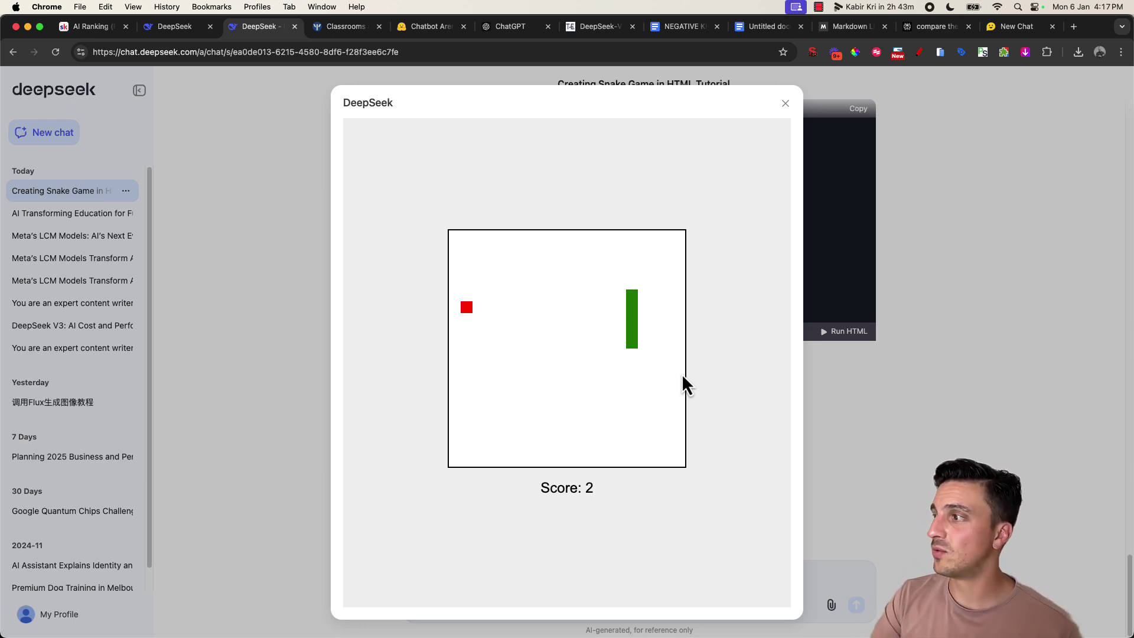
{"action": "key", "text": "Left"}
{"action": "key", "text": "Down"}
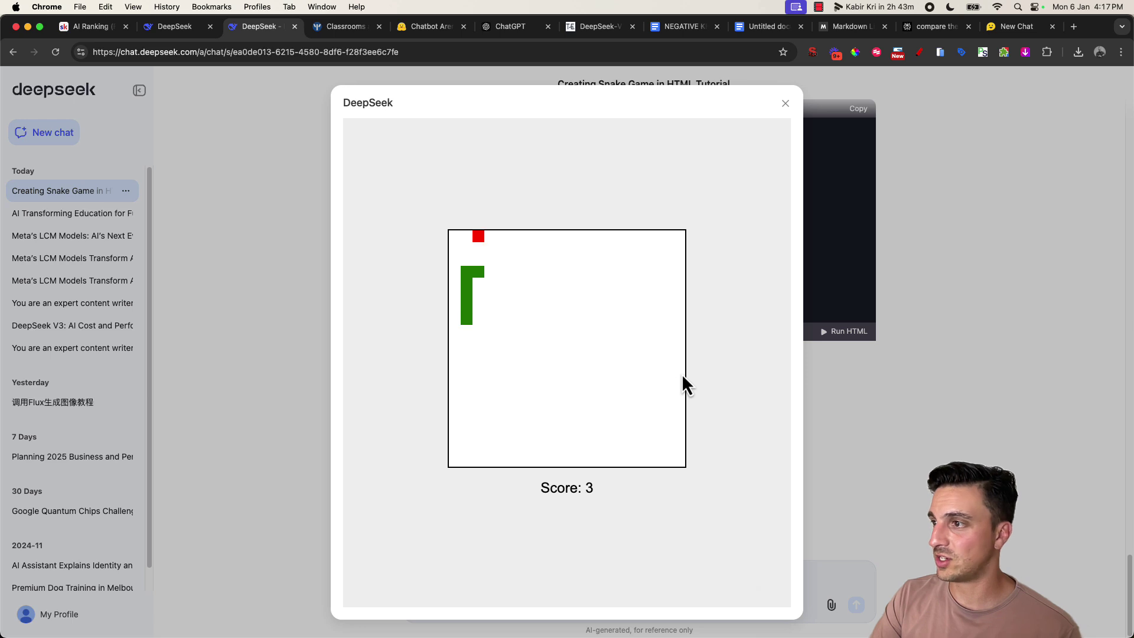
{"action": "key", "text": "Right"}
{"action": "key", "text": "Up"}
{"action": "key", "text": "Left"}
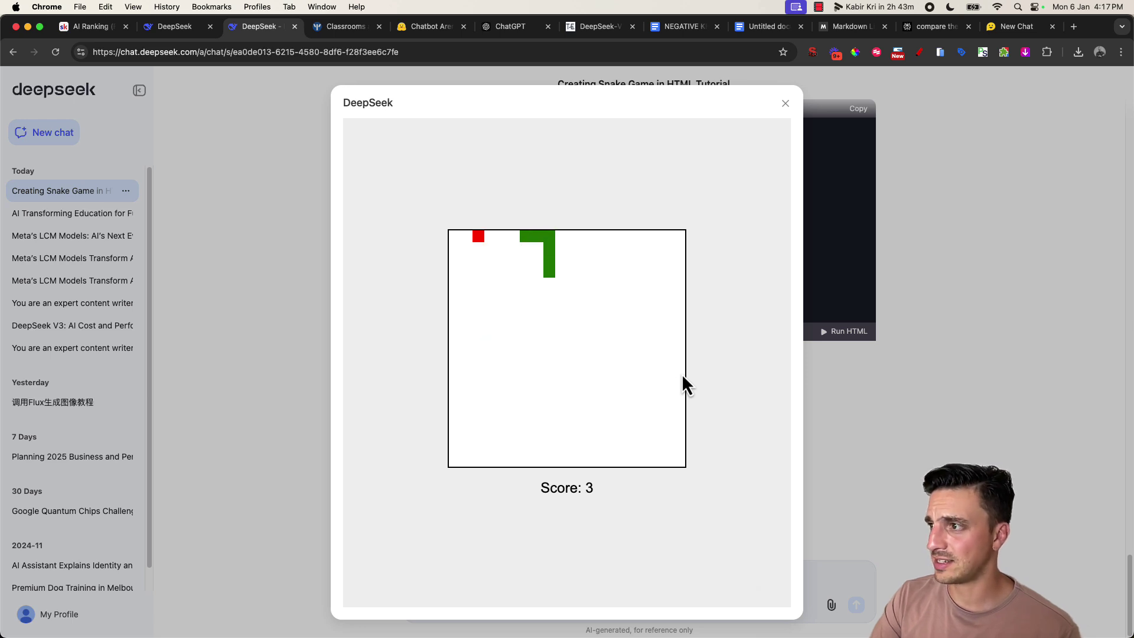
{"action": "key", "text": "Down"}
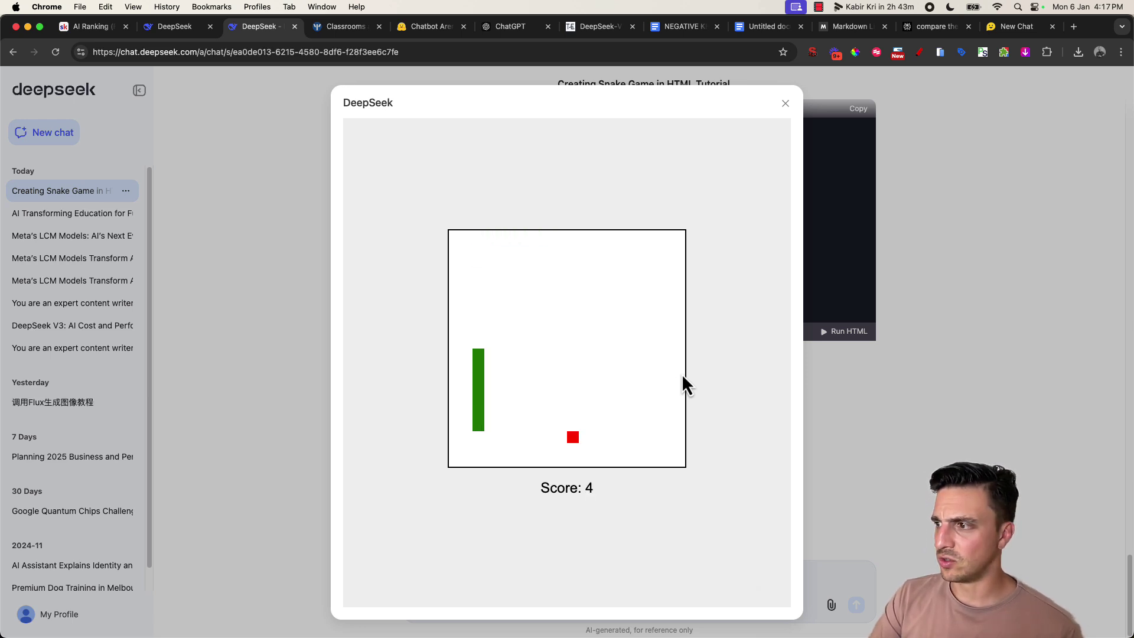
{"action": "key", "text": "Right"}
{"action": "key", "text": "Up"}
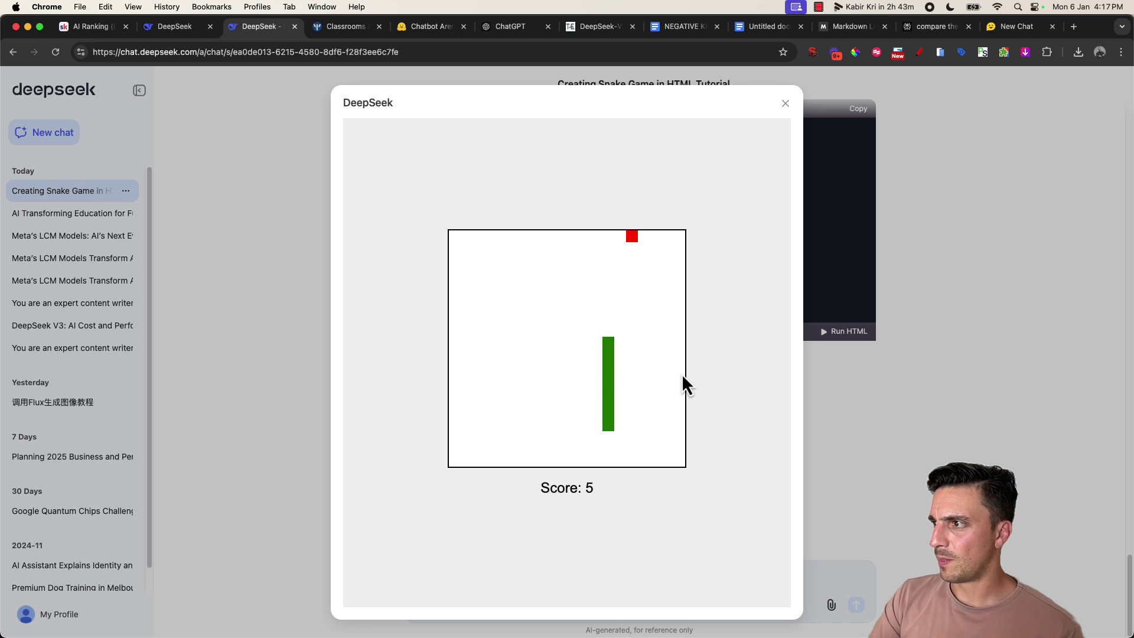
{"action": "key", "text": "Right"}
{"action": "key", "text": "Down"}
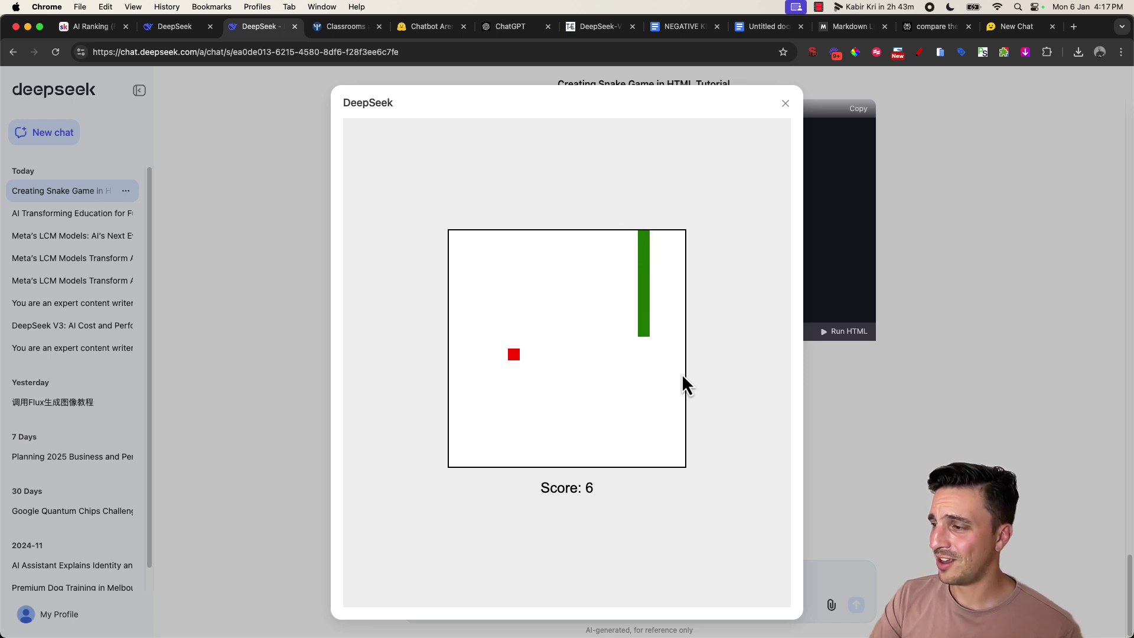
{"action": "key", "text": "Left"}
{"action": "key", "text": "Up"}
{"action": "key", "text": "Left"}
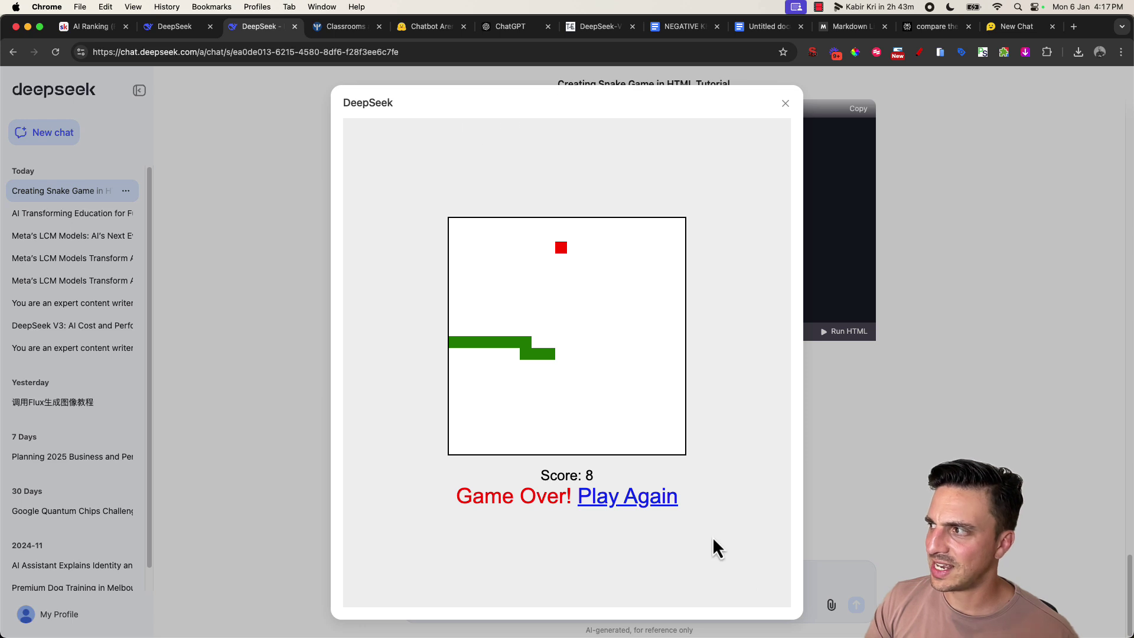
{"action": "left_click", "coordinate": [789, 108]}
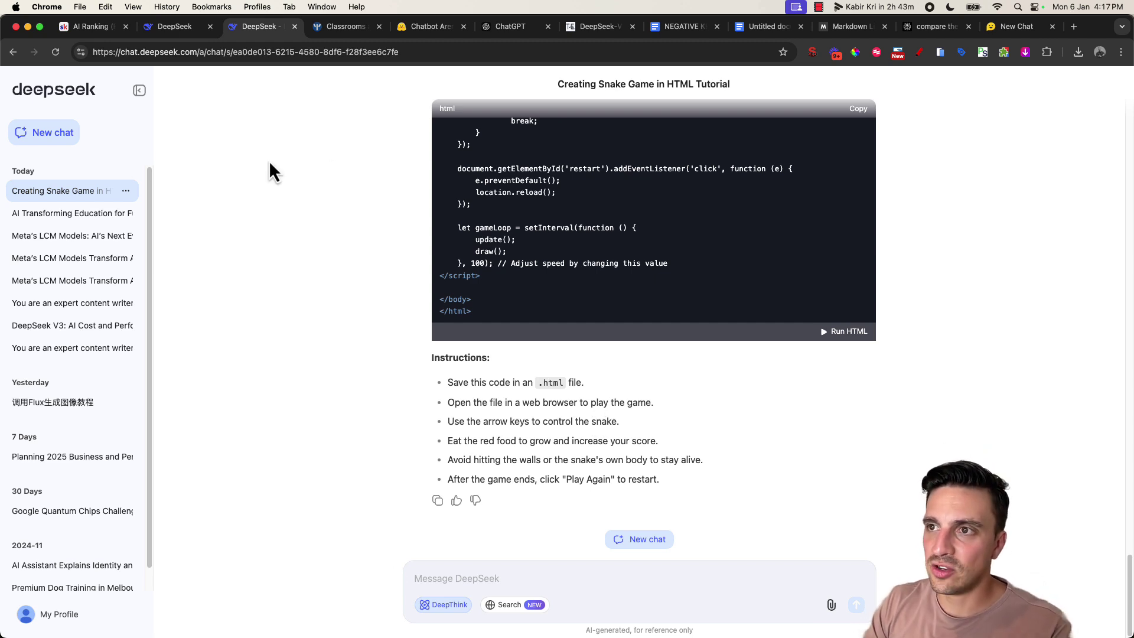
Start a new DeepSeek chat and open the DeepSeek Copywriter Prompt under Prompts For The Community in the AI Ranking classroom on Skool.
{"action": "left_click", "coordinate": [67, 140]}
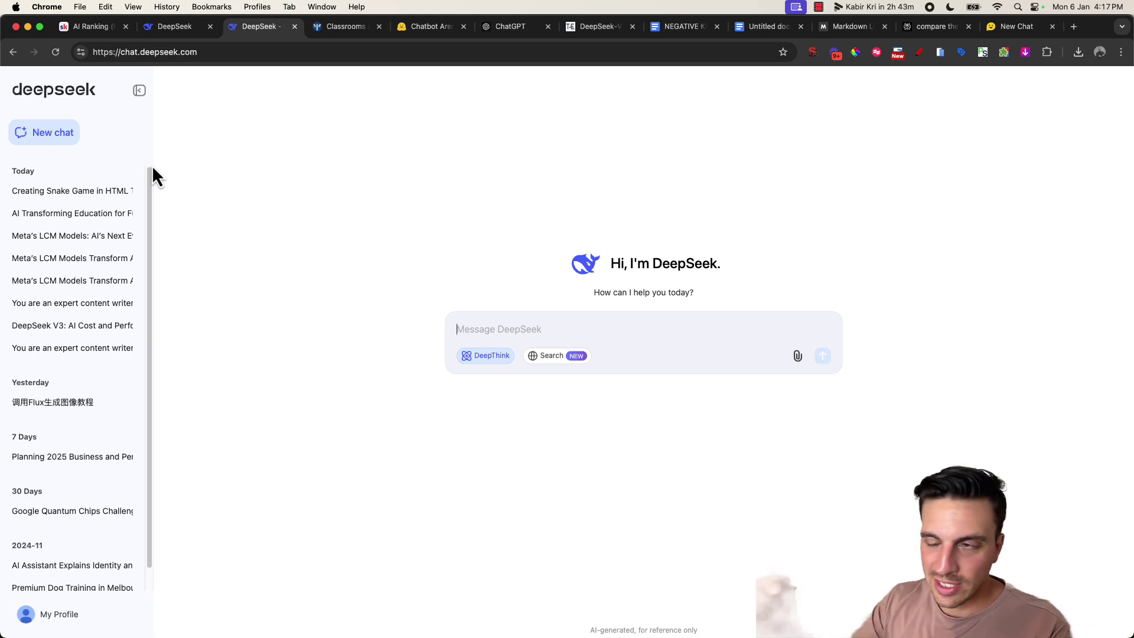
{"action": "left_click", "coordinate": [105, 28]}
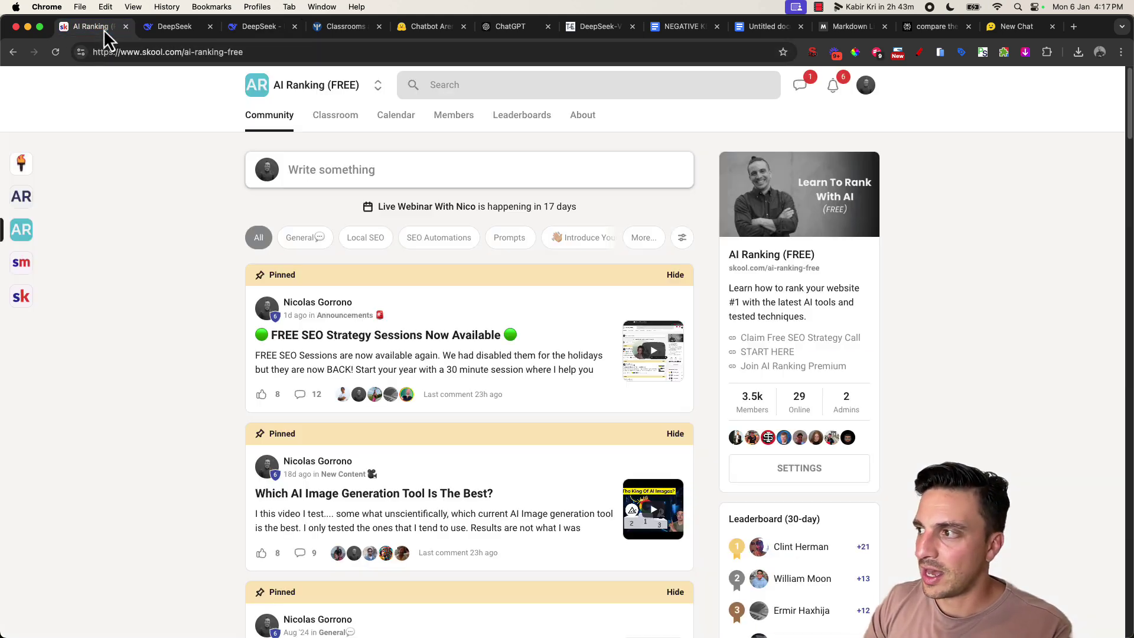
{"action": "left_click", "coordinate": [350, 119]}
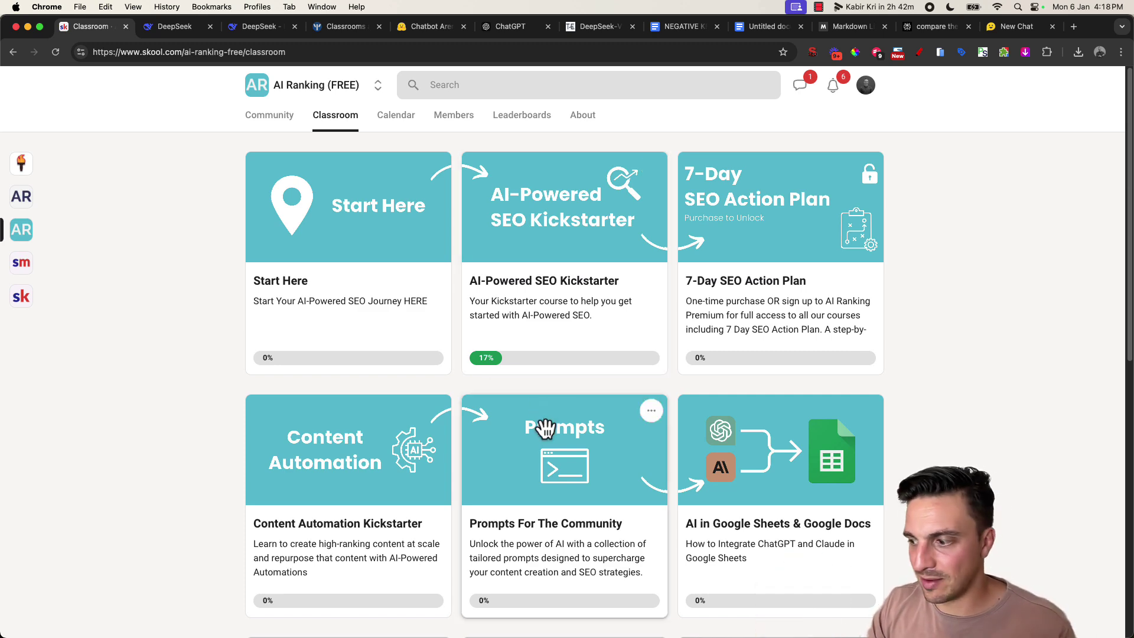
{"action": "left_click", "coordinate": [493, 501]}
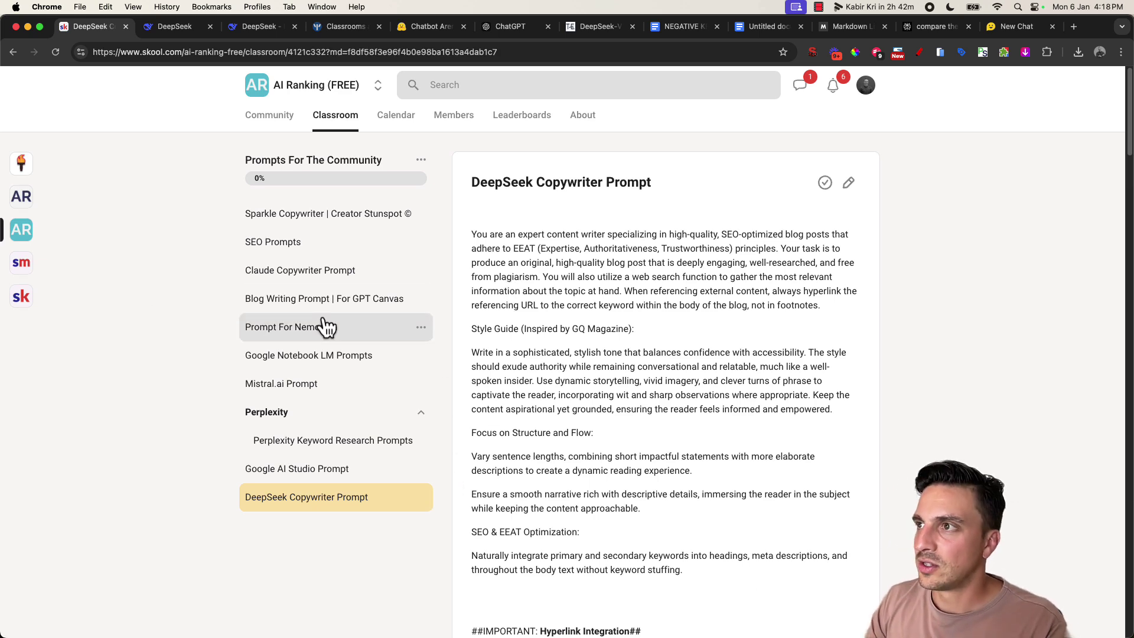
Review the DeepSeek Copywriter Prompt and copy its entire text, from the opening role description to the final "Use Active Voice" line.
{"action": "scroll", "coordinate": [369, 278], "scroll_direction": "down", "scroll_amount": 1}
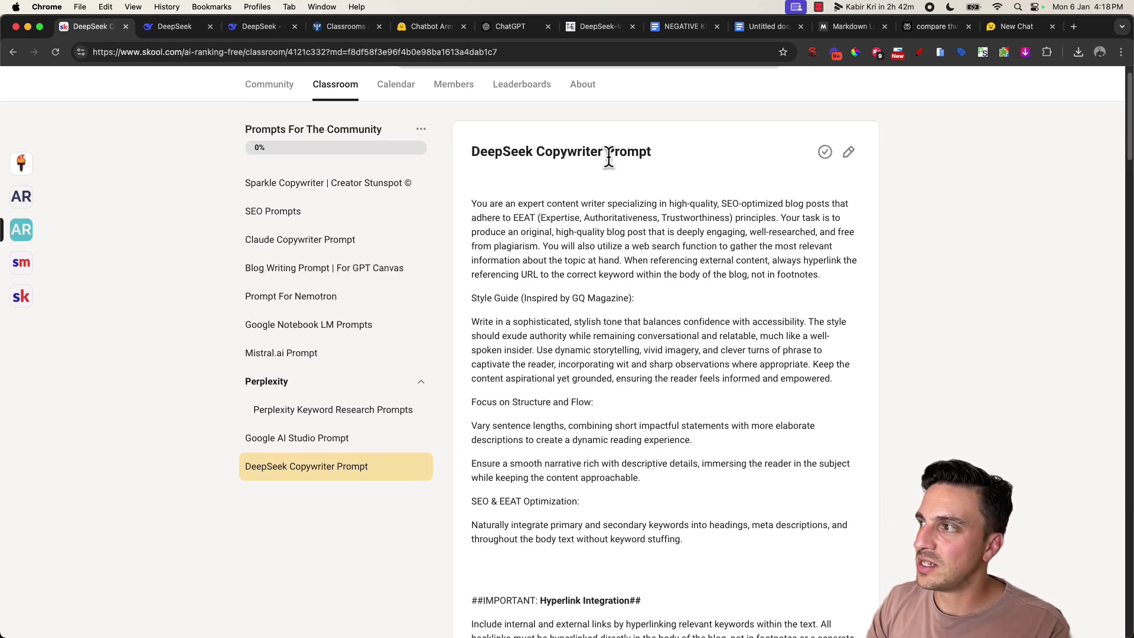
{"action": "scroll", "coordinate": [732, 327], "scroll_direction": "down", "scroll_amount": 5}
{"action": "scroll", "coordinate": [732, 328], "scroll_direction": "down", "scroll_amount": 6}
{"action": "scroll", "coordinate": [732, 328], "scroll_direction": "up", "scroll_amount": 3}
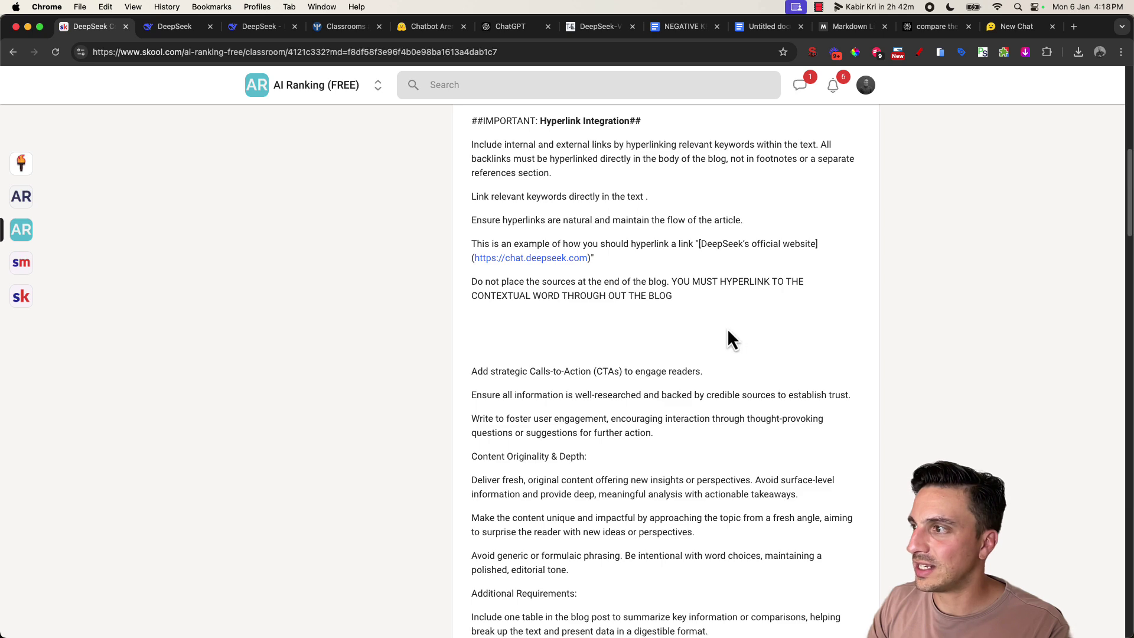
{"action": "scroll", "coordinate": [729, 332], "scroll_direction": "down", "scroll_amount": 20}
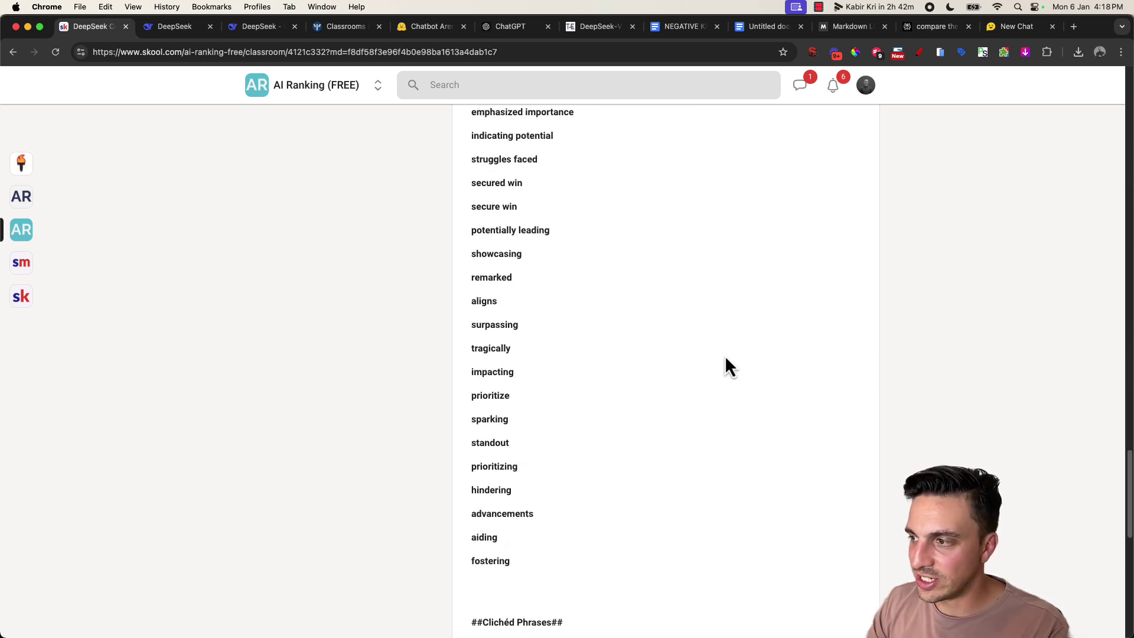
{"action": "scroll", "coordinate": [726, 360], "scroll_direction": "down", "scroll_amount": 15}
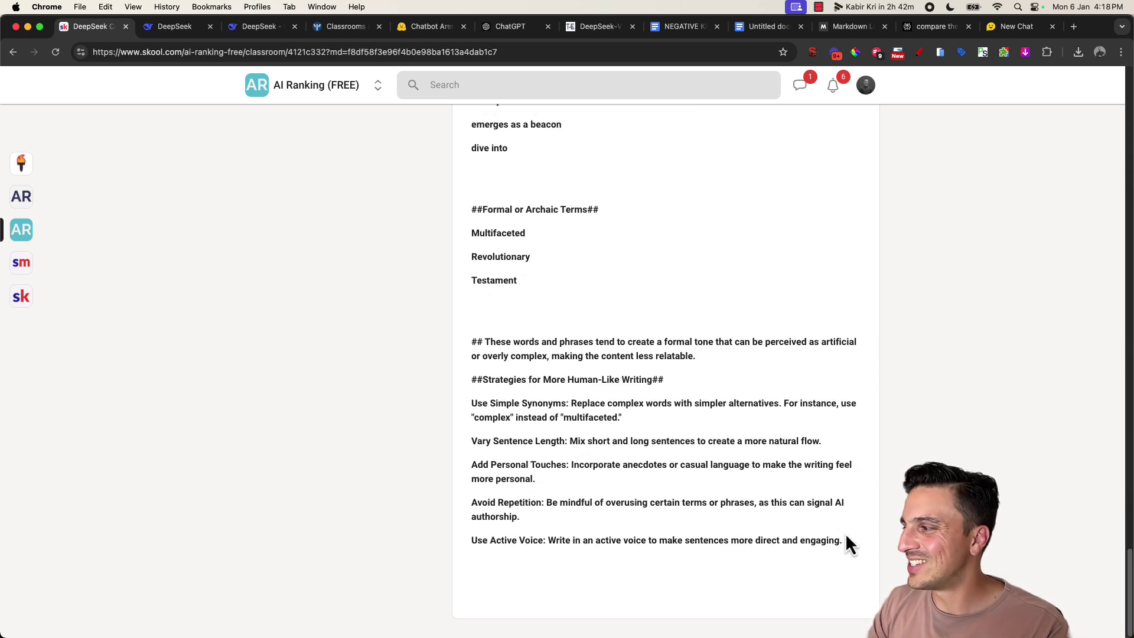
{"action": "left_click_drag", "start_coordinate": [846, 540], "coordinate": [460, 239]}
{"action": "scroll", "coordinate": [643, 408], "scroll_direction": "up", "scroll_amount": 20}
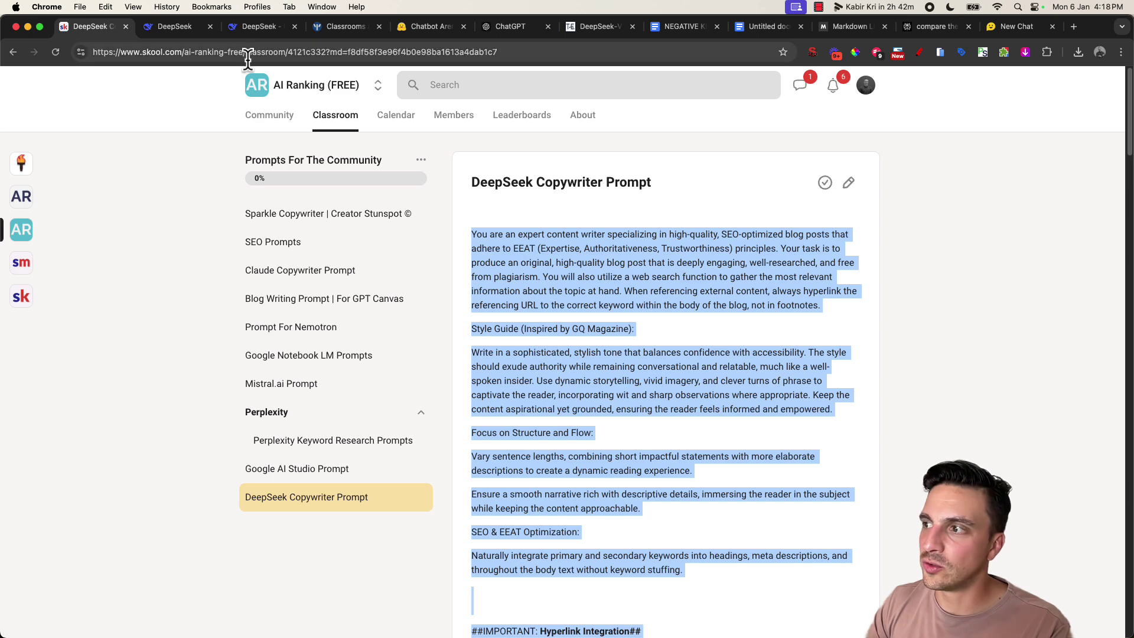
In the new DeepSeek chat, switch from DeepThink to Search and paste the copied copywriter prompt into the message.
{"action": "left_click", "coordinate": [186, 33]}
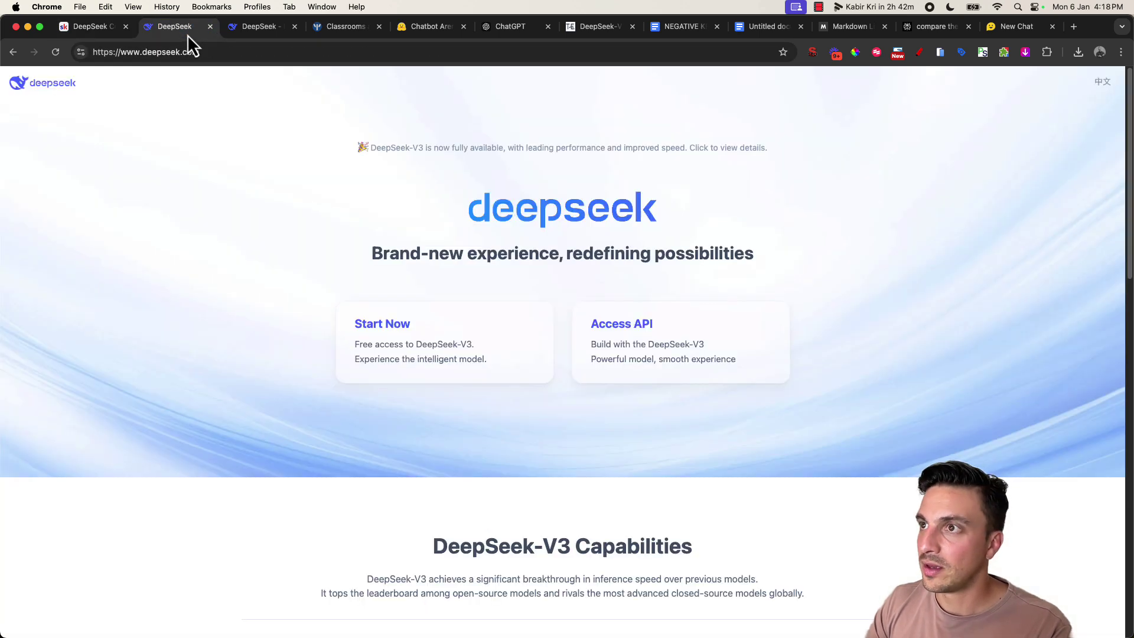
{"action": "left_click", "coordinate": [279, 30]}
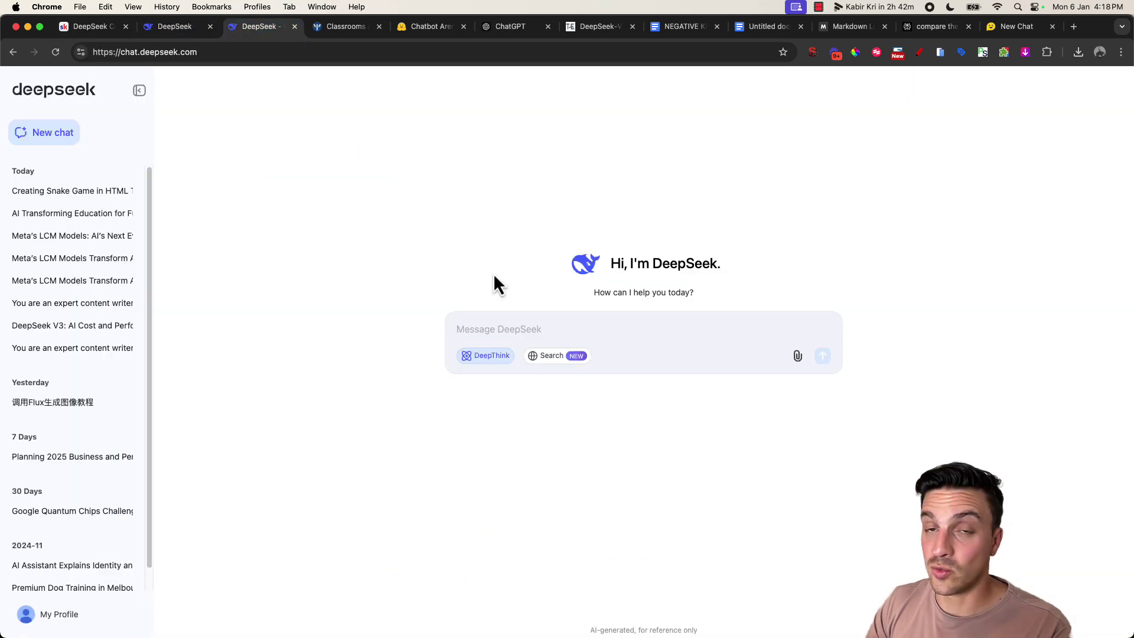
{"action": "left_click", "coordinate": [543, 362]}
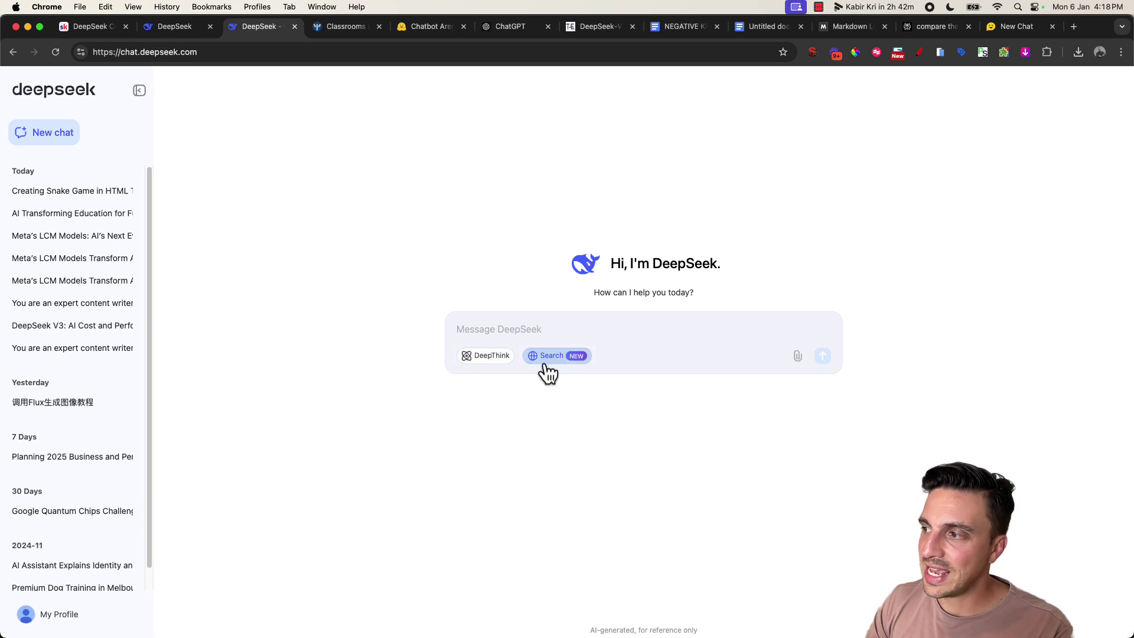
{"action": "key", "text": "super+v"}
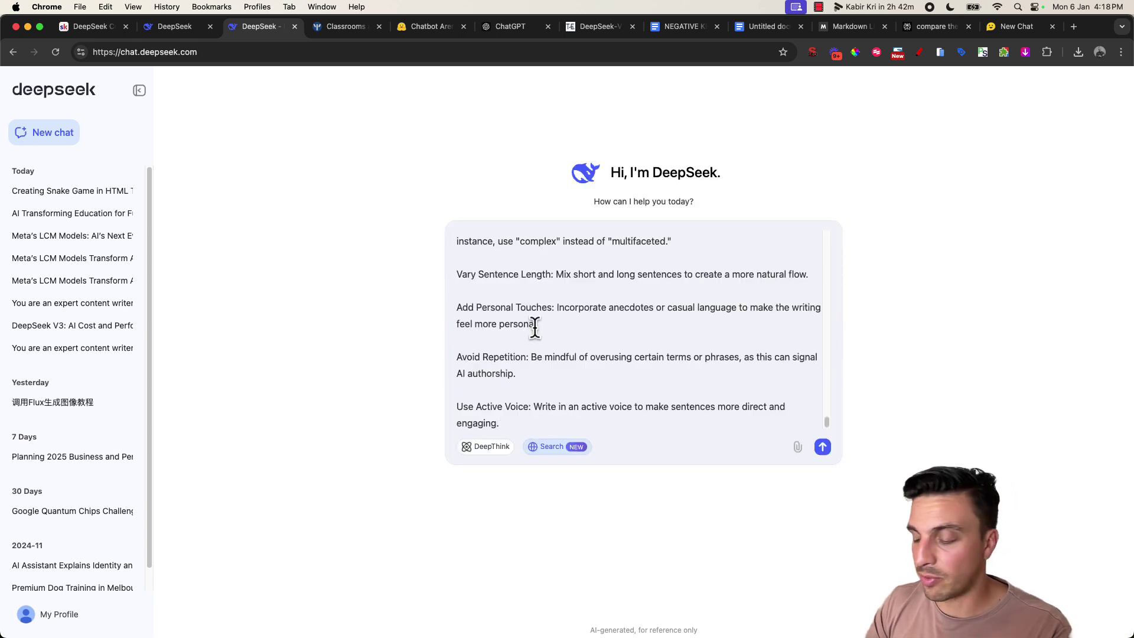
Append "Lets wrtie about METAs new LCM models. I want to know what they are and how they might affect the ai space" and send the prompt.
{"action": "key", "text": "shift+Return"}
{"action": "key", "text": "shift+Return"}
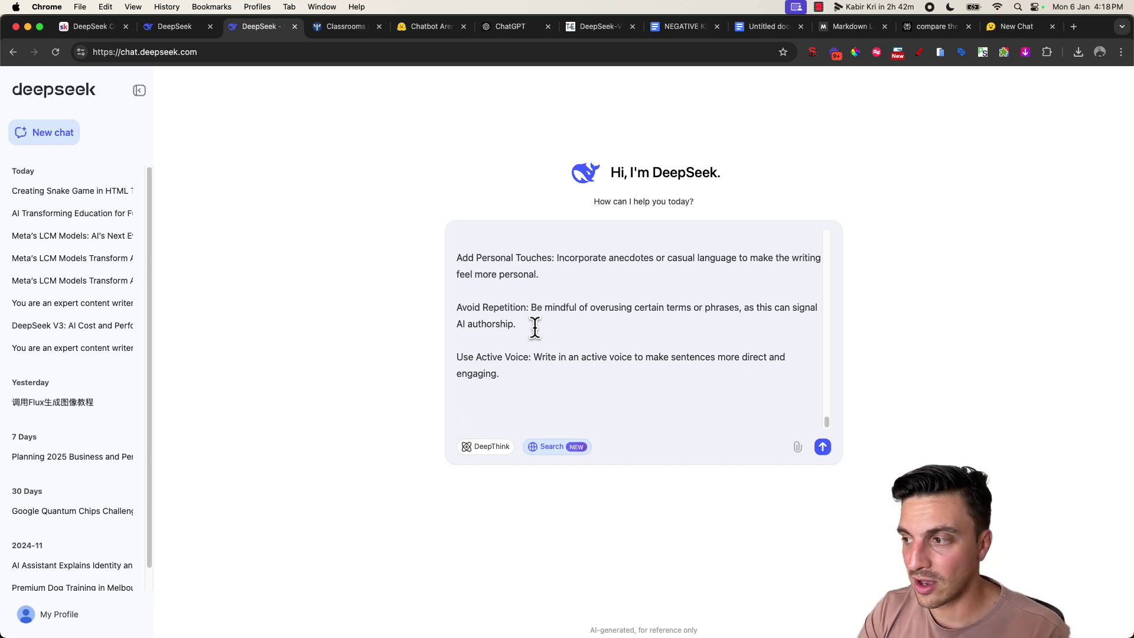
{"action": "type", "text": "Lets wrtie about METAs new LCM models. I want to know what they are and how they might affect the ai space"}
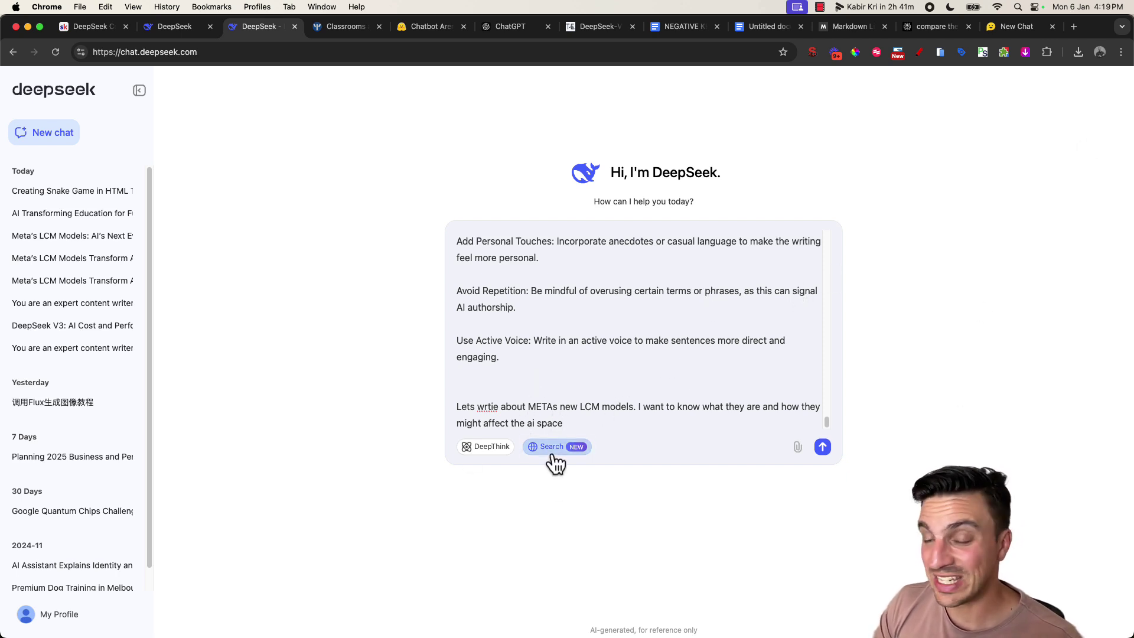
{"action": "left_click", "coordinate": [822, 447]}
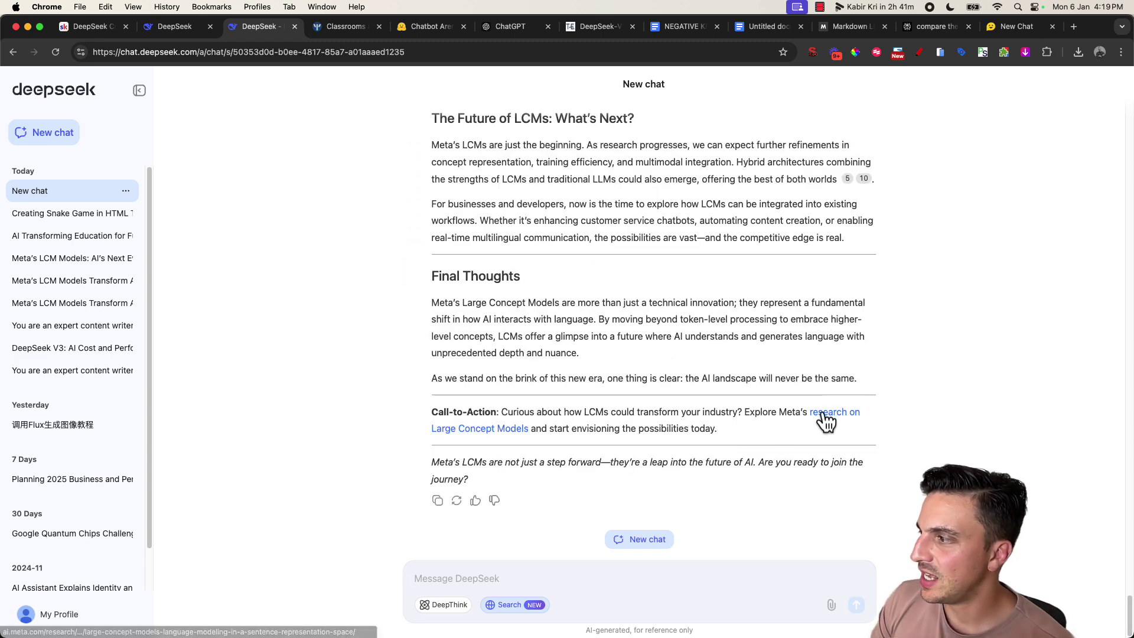
Open the article's link to Meta's research on Large Concept Models, return to the chat and review the article up to its title.
{"action": "left_click", "coordinate": [826, 413]}
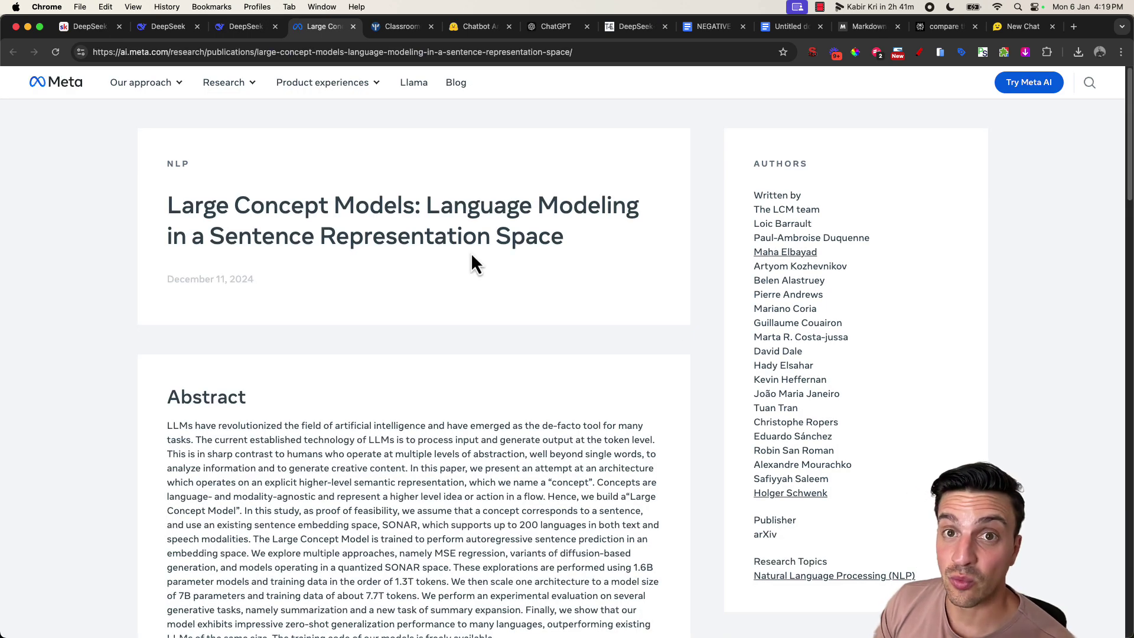
{"action": "left_click", "coordinate": [239, 30]}
{"action": "scroll", "coordinate": [547, 361], "scroll_direction": "up", "scroll_amount": 15}
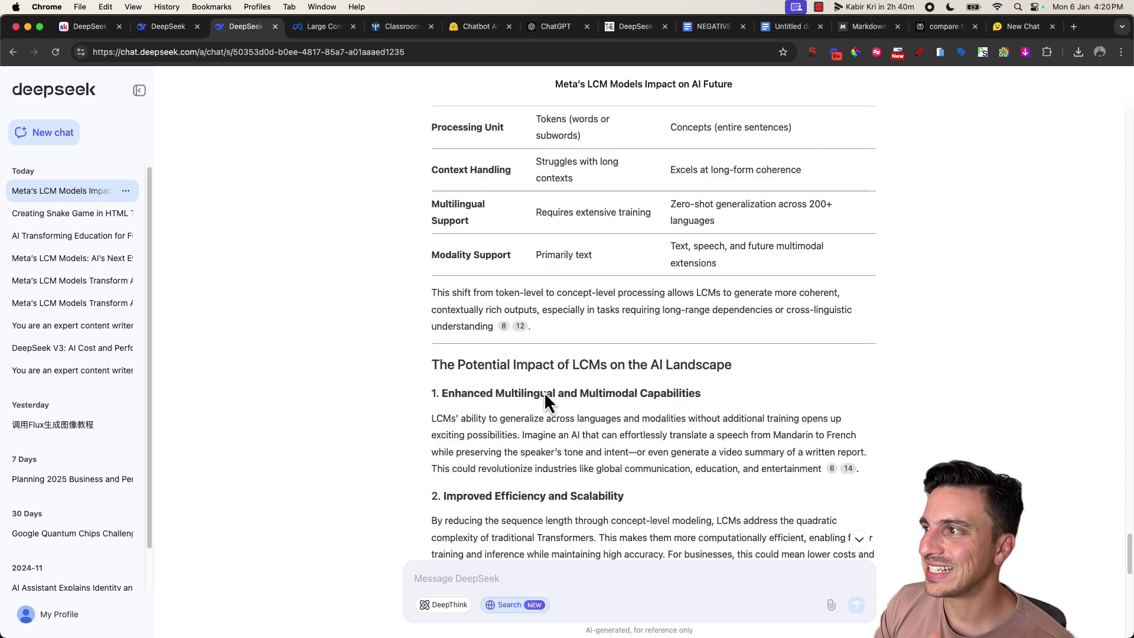
{"action": "scroll", "coordinate": [557, 399], "scroll_direction": "up", "scroll_amount": 6}
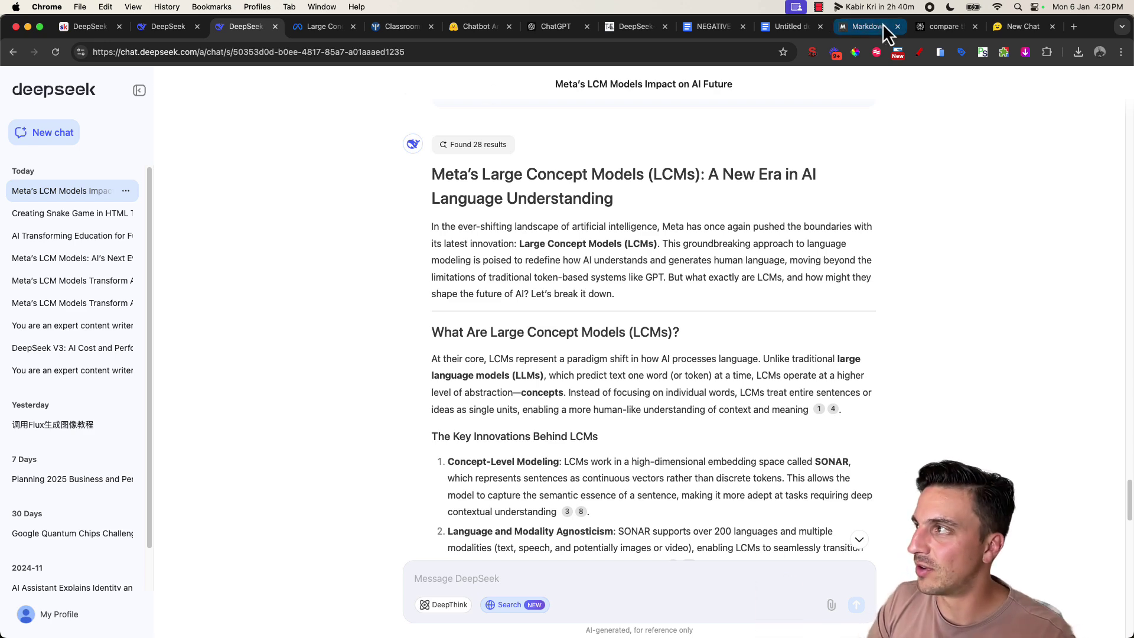
{"action": "type", "text": "Write it again but this time ENSURE to hyperlink the sources correctly to the contextual keywords appropriately, through out the blog post. This is an example of how you should hyperlink a link \" [DeepSeek’s official website](https://chat.deepseek.com)\""}
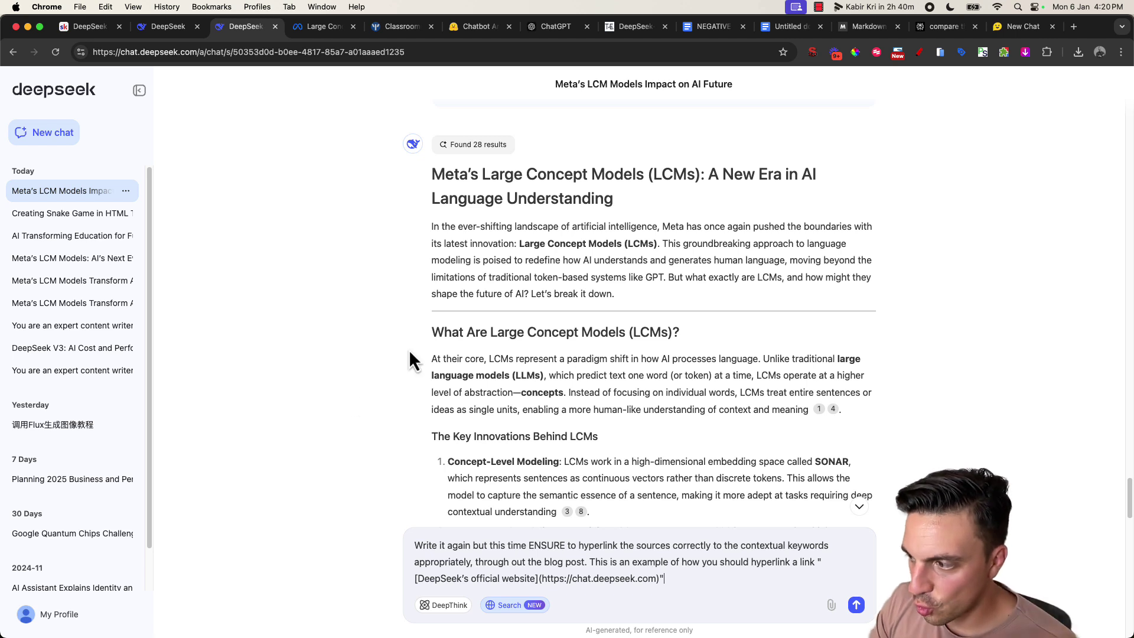
{"action": "mouse_move", "coordinate": [579, 516]}
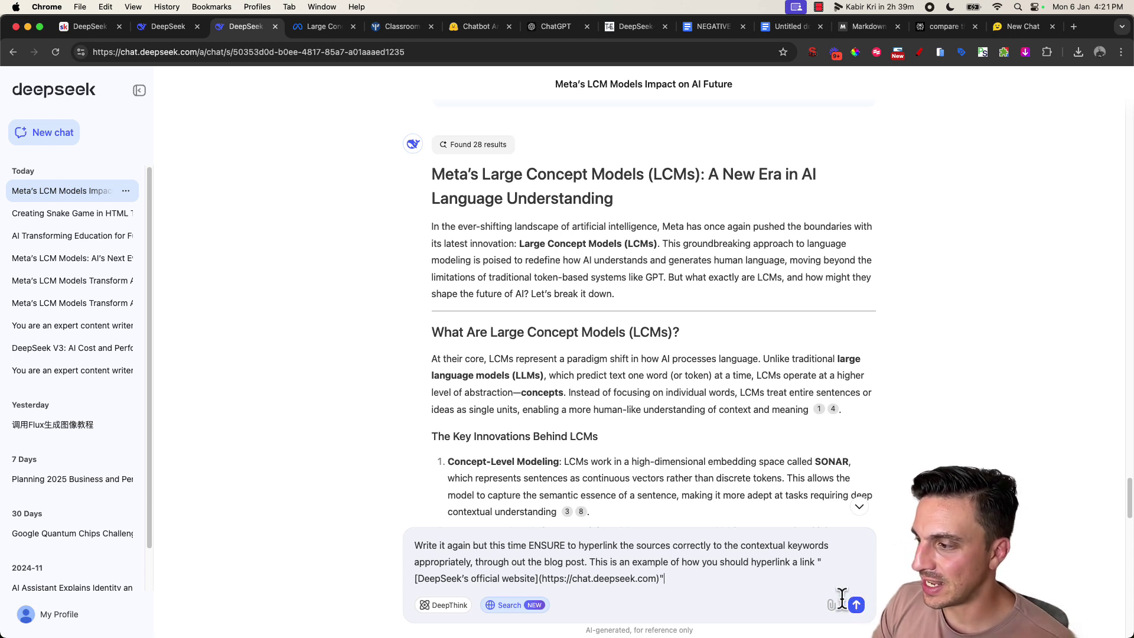
{"action": "left_click", "coordinate": [449, 614]}
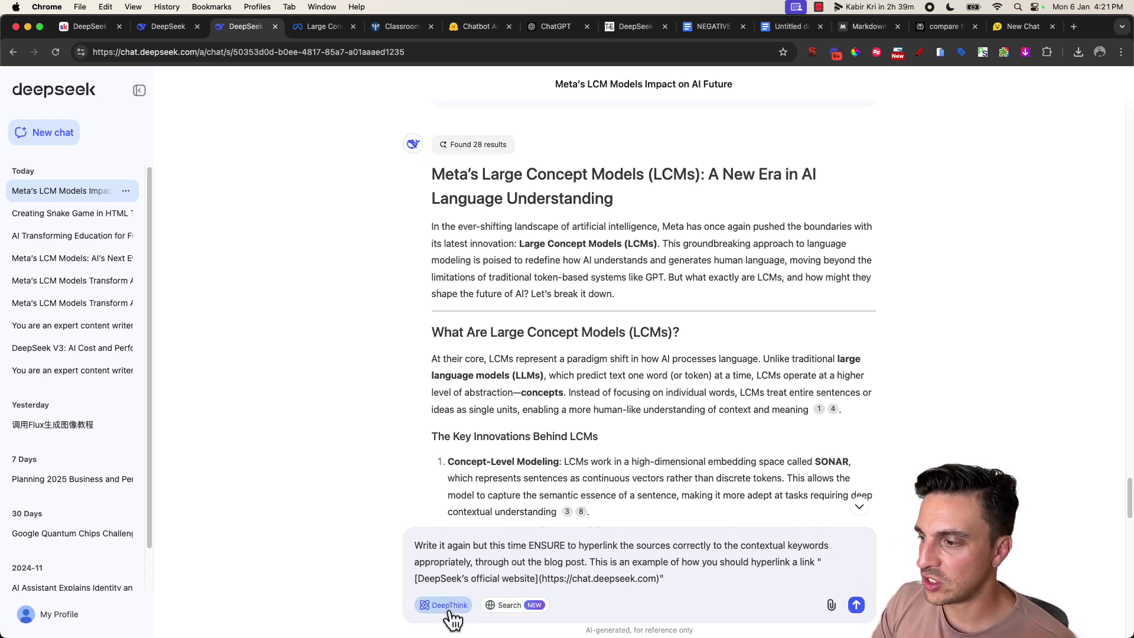
{"action": "left_click", "coordinate": [856, 605]}
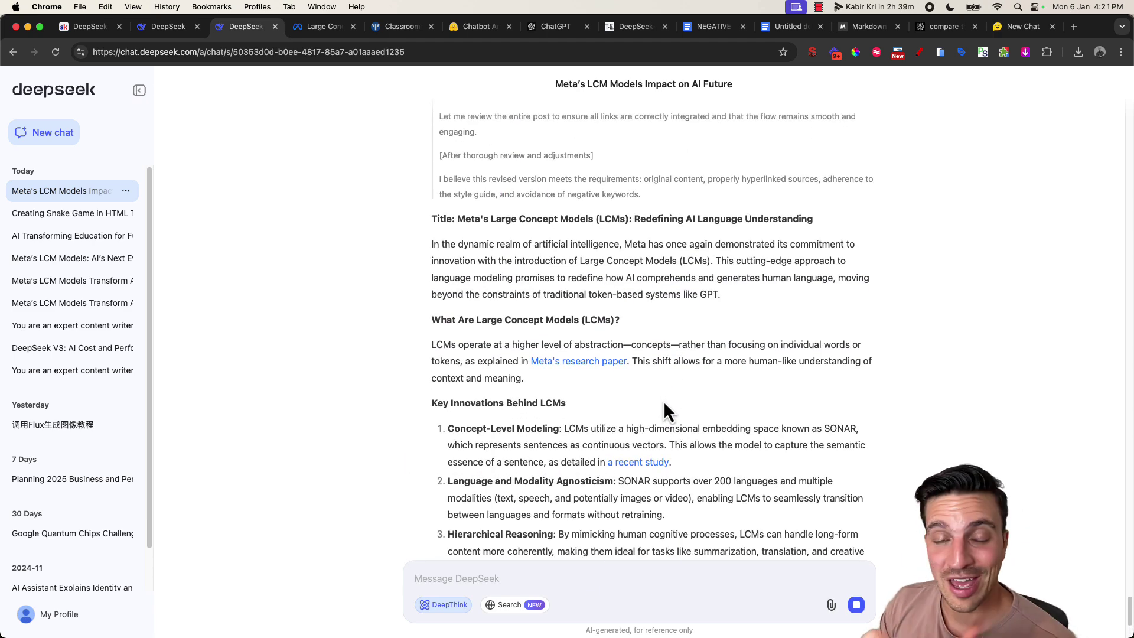
Review the rewritten LCM article's hyperlinks and open its "Meta's research paper" link.
{"action": "scroll", "coordinate": [664, 400], "scroll_direction": "up", "scroll_amount": 1}
{"action": "scroll", "coordinate": [665, 399], "scroll_direction": "down", "scroll_amount": 5}
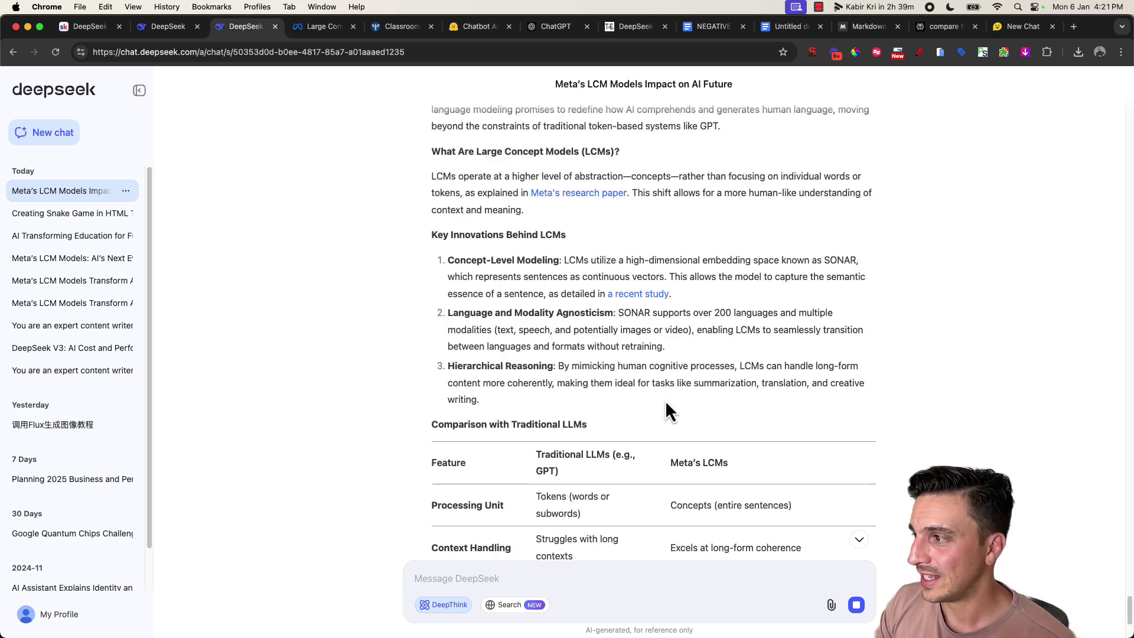
{"action": "scroll", "coordinate": [665, 397], "scroll_direction": "up", "scroll_amount": 5}
{"action": "scroll", "coordinate": [734, 258], "scroll_direction": "down", "scroll_amount": 1}
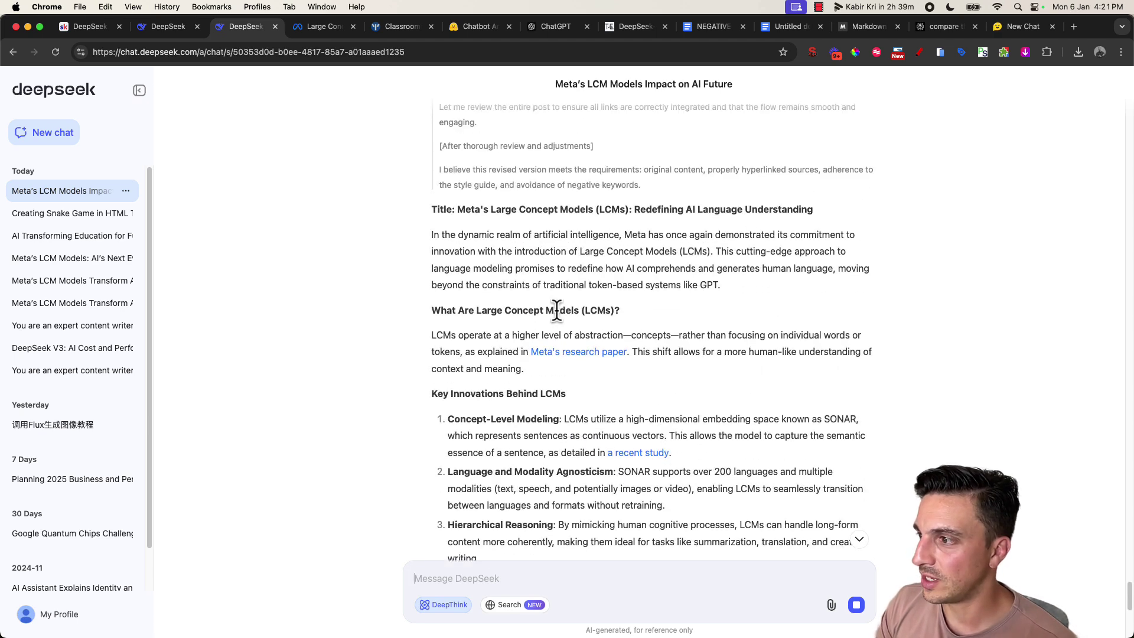
{"action": "left_click", "coordinate": [563, 356]}
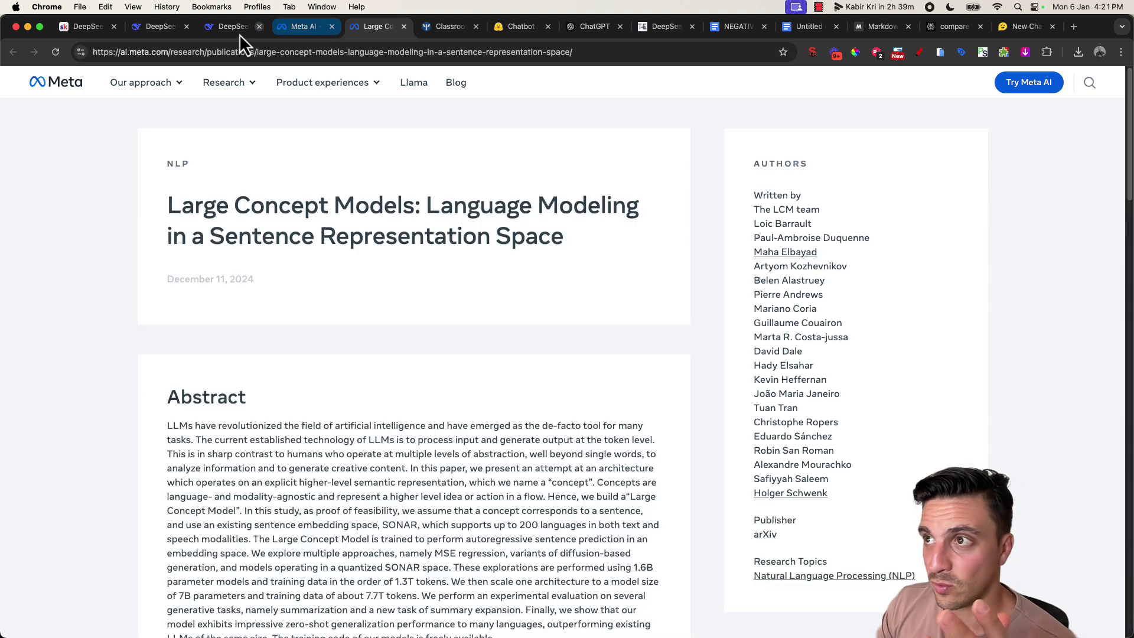
Return to the DeepSeek chat and open the "a recent study" link under Concept-Level Modeling.
{"action": "left_click", "coordinate": [230, 30]}
{"action": "scroll", "coordinate": [689, 368], "scroll_direction": "down", "scroll_amount": 5}
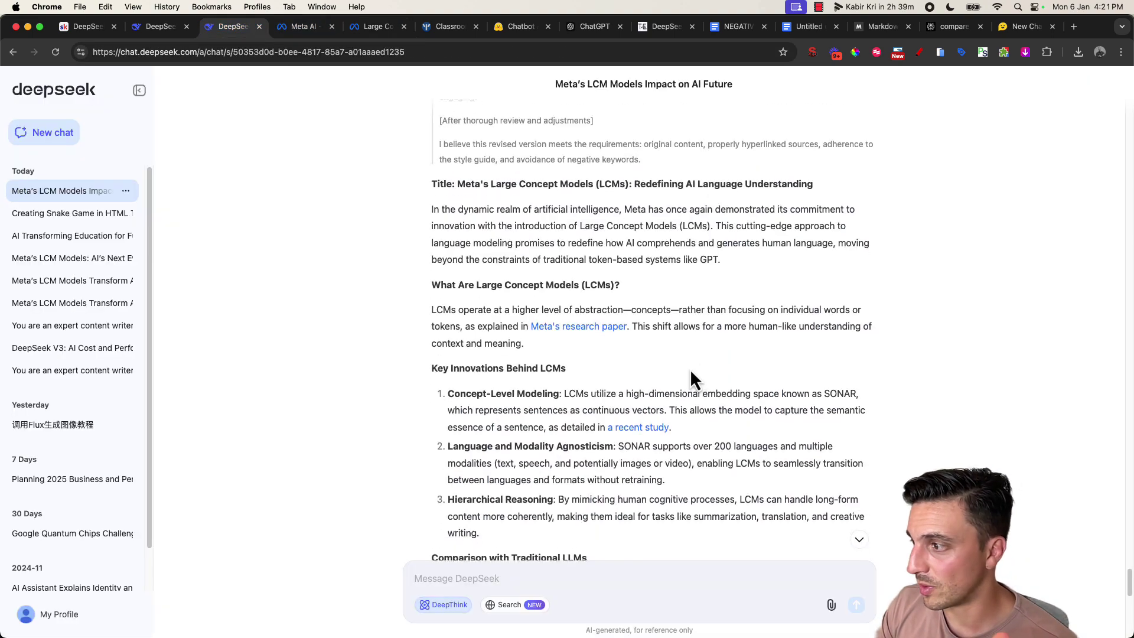
{"action": "scroll", "coordinate": [671, 328], "scroll_direction": "up", "scroll_amount": 7}
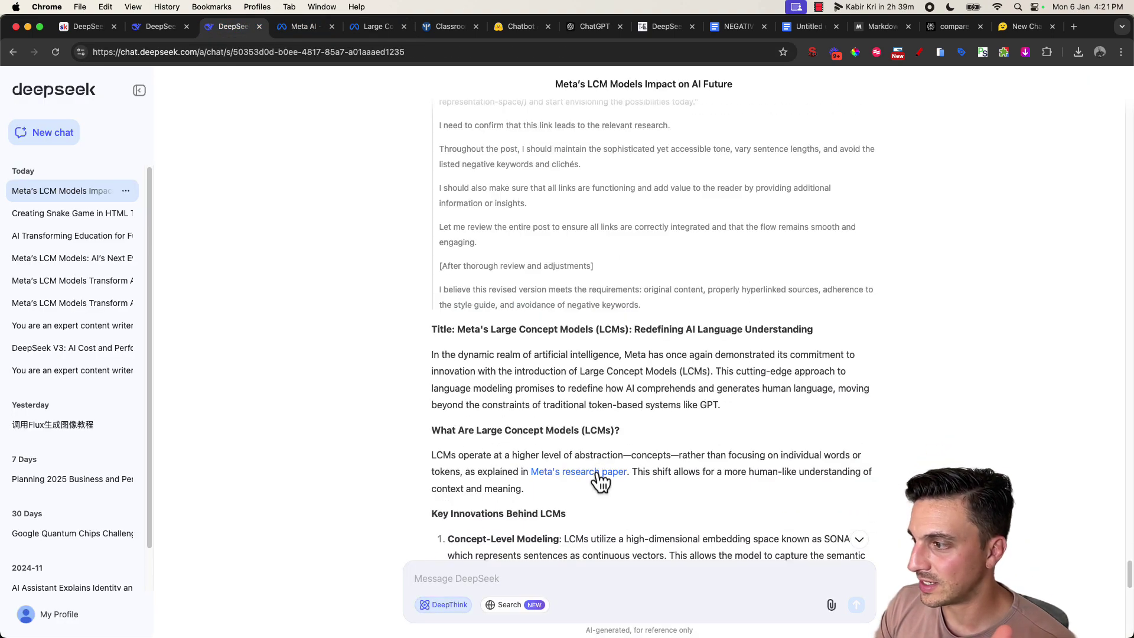
{"action": "scroll", "coordinate": [600, 476], "scroll_direction": "down", "scroll_amount": 4}
{"action": "left_click", "coordinate": [554, 495]}
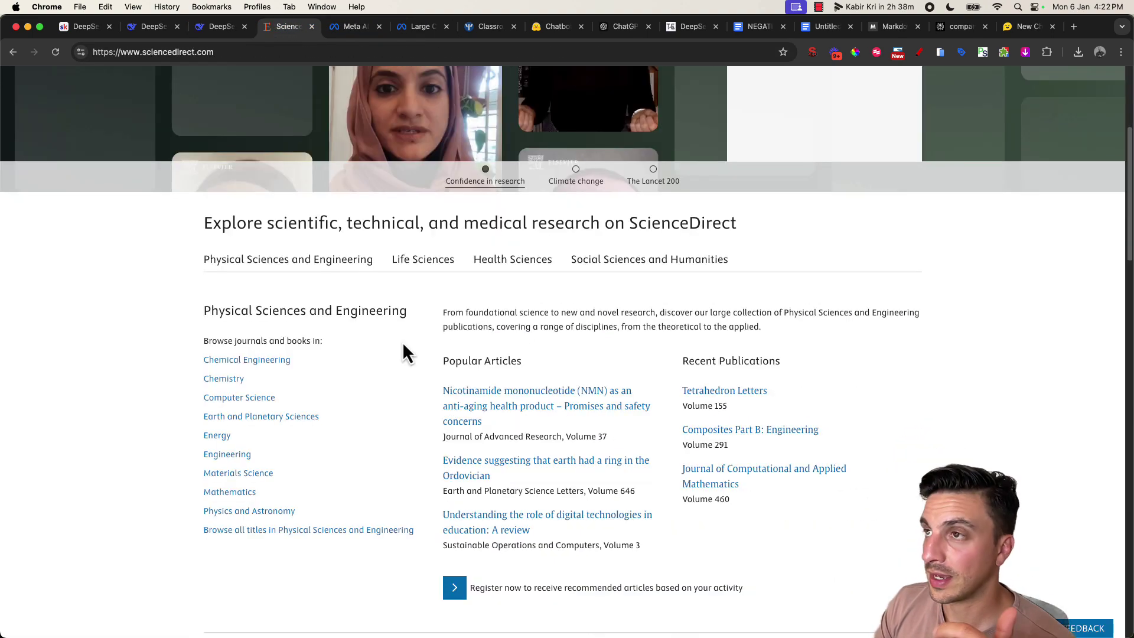
Return to the DeepSeek chat and review the rest of the rewritten article, from the comparison table to the closing call to action.
{"action": "left_click", "coordinate": [144, 31]}
{"action": "left_click", "coordinate": [208, 31]}
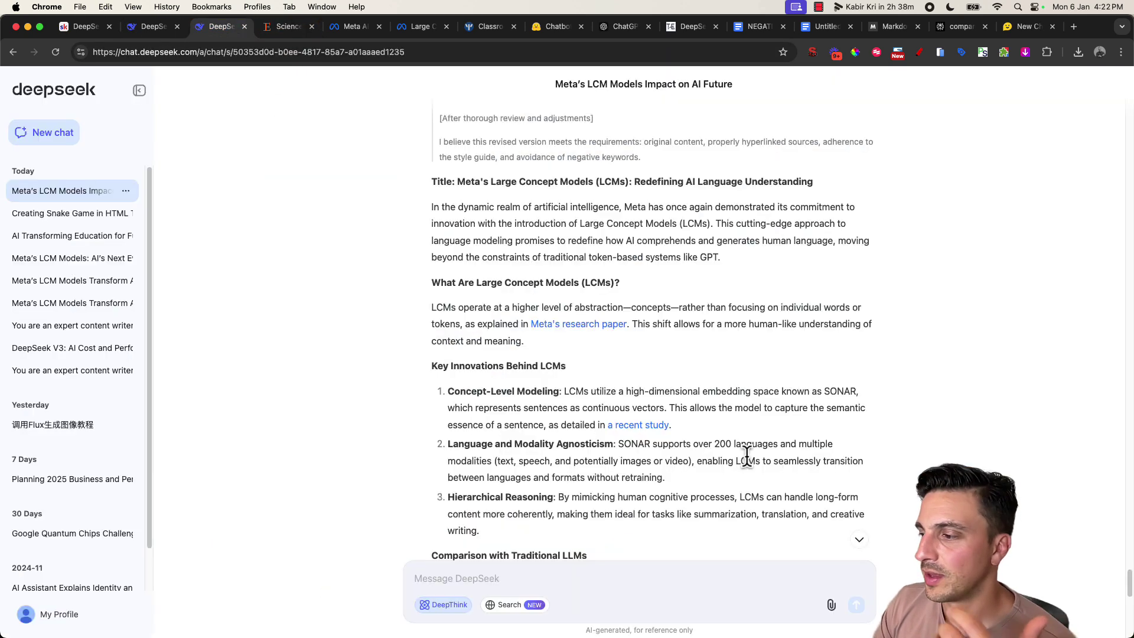
{"action": "scroll", "coordinate": [743, 455], "scroll_direction": "down", "scroll_amount": 12}
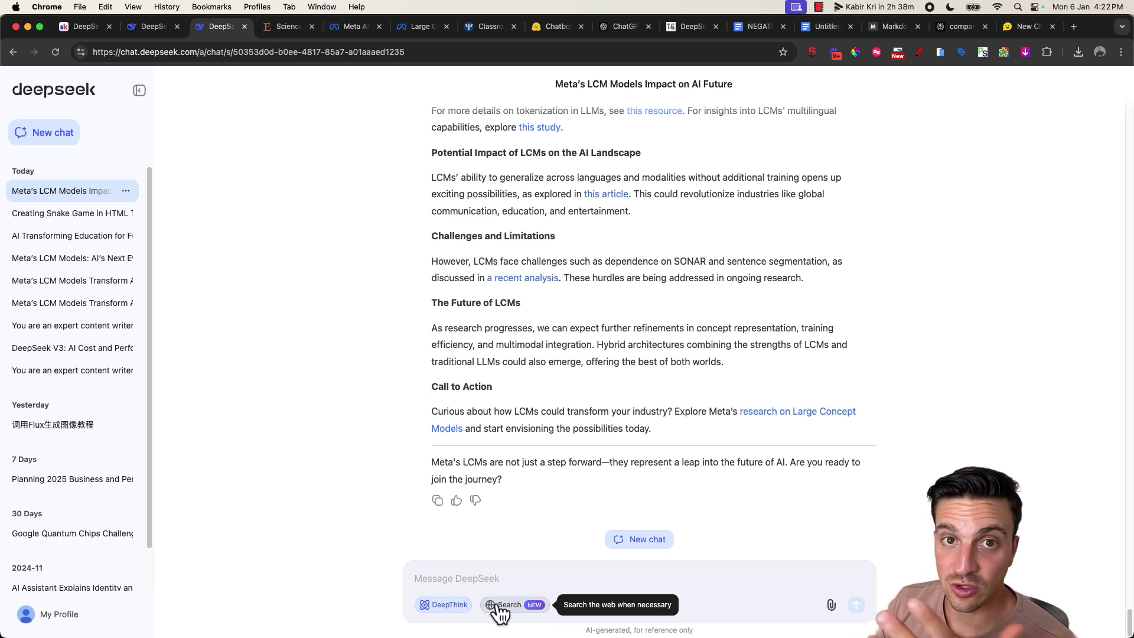
{"action": "scroll", "coordinate": [593, 499], "scroll_direction": "up", "scroll_amount": 3}
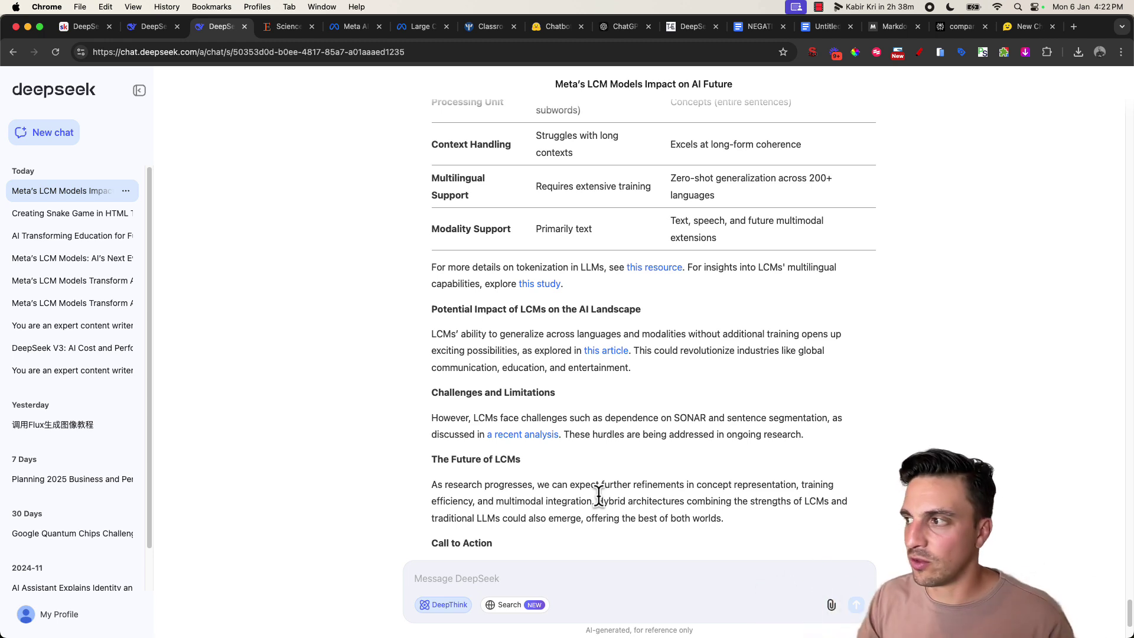
{"action": "scroll", "coordinate": [590, 409], "scroll_direction": "up", "scroll_amount": 1}
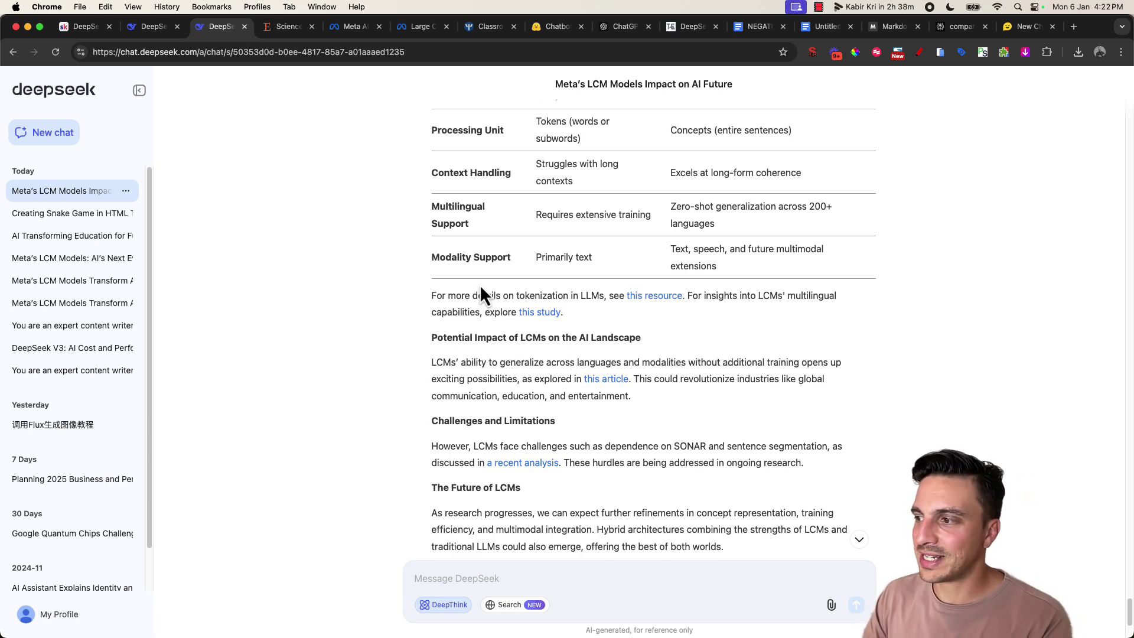
Find the original copywriter prompt in the DeepSeek chat and copy all of it, including the closing request about METAs new LCM models.
{"action": "scroll", "coordinate": [548, 365], "scroll_direction": "up", "scroll_amount": 10}
{"action": "scroll", "coordinate": [549, 364], "scroll_direction": "up", "scroll_amount": 20}
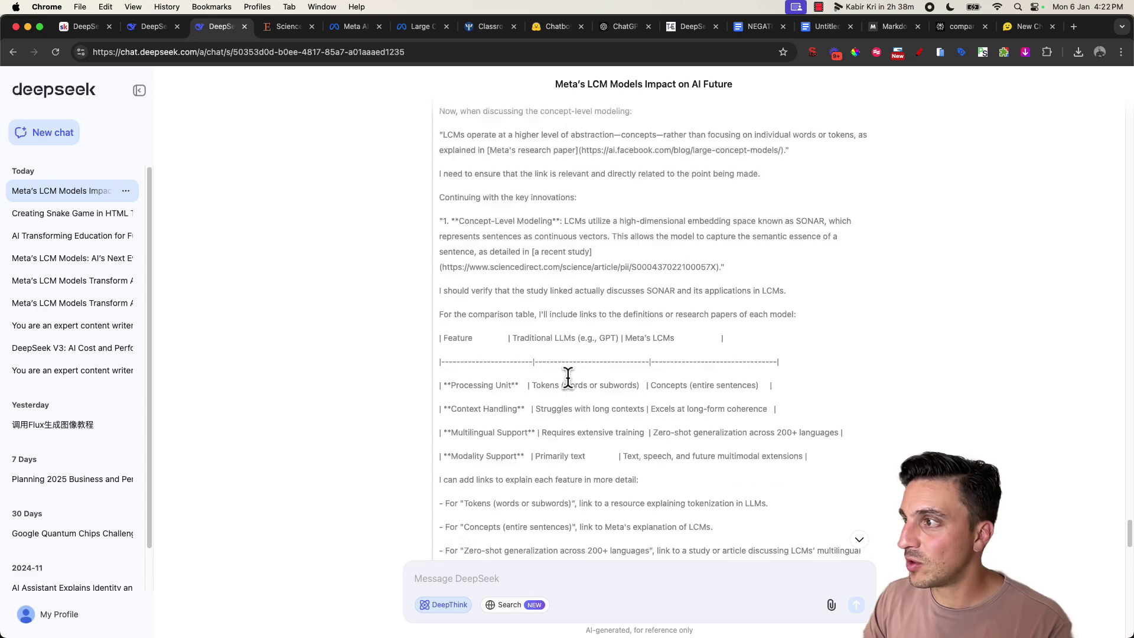
{"action": "scroll", "coordinate": [553, 376], "scroll_direction": "down", "scroll_amount": 15}
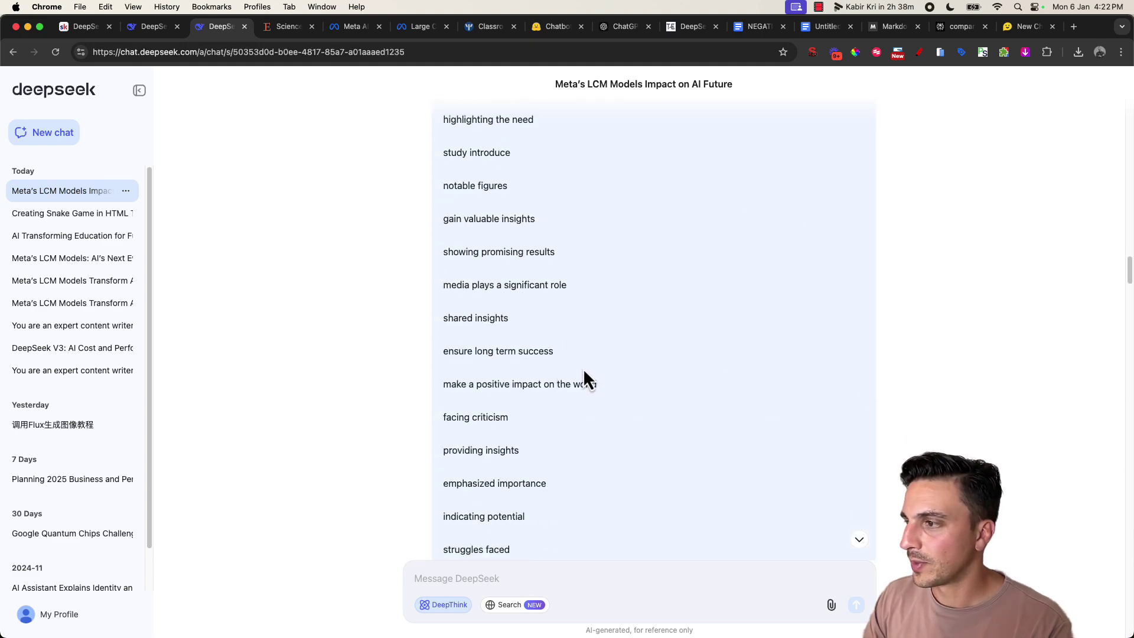
{"action": "scroll", "coordinate": [581, 372], "scroll_direction": "up", "scroll_amount": 5}
{"action": "scroll", "coordinate": [598, 413], "scroll_direction": "down", "scroll_amount": 6}
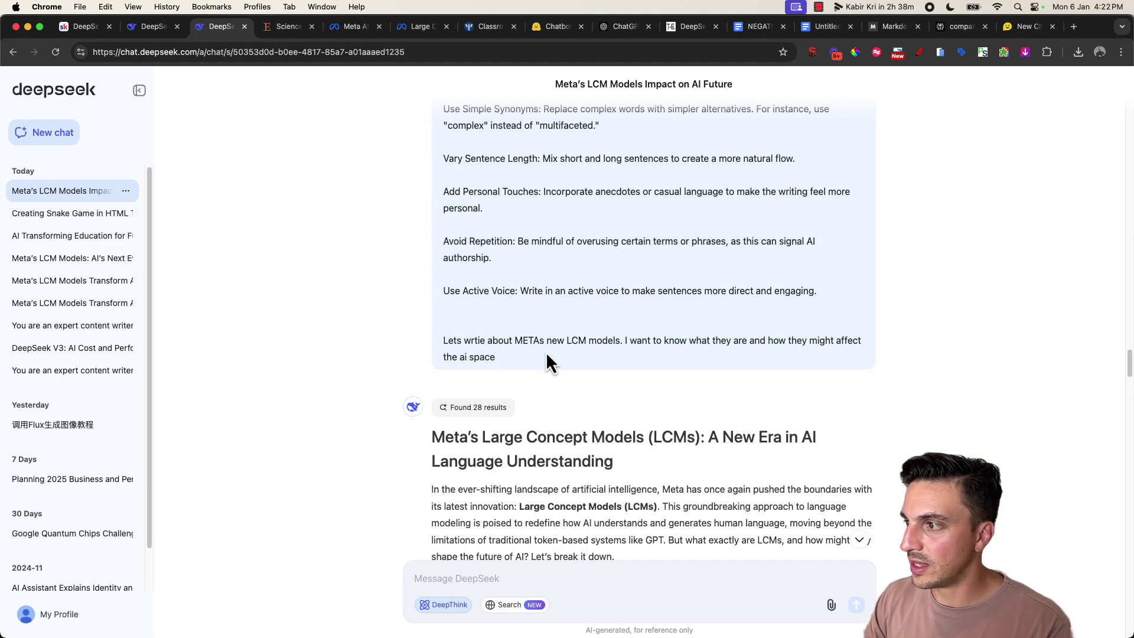
{"action": "left_click_drag", "start_coordinate": [546, 353], "coordinate": [426, 122]}
{"action": "scroll", "coordinate": [478, 317], "scroll_direction": "up", "scroll_amount": 10}
{"action": "scroll", "coordinate": [479, 317], "scroll_direction": "up", "scroll_amount": 10}
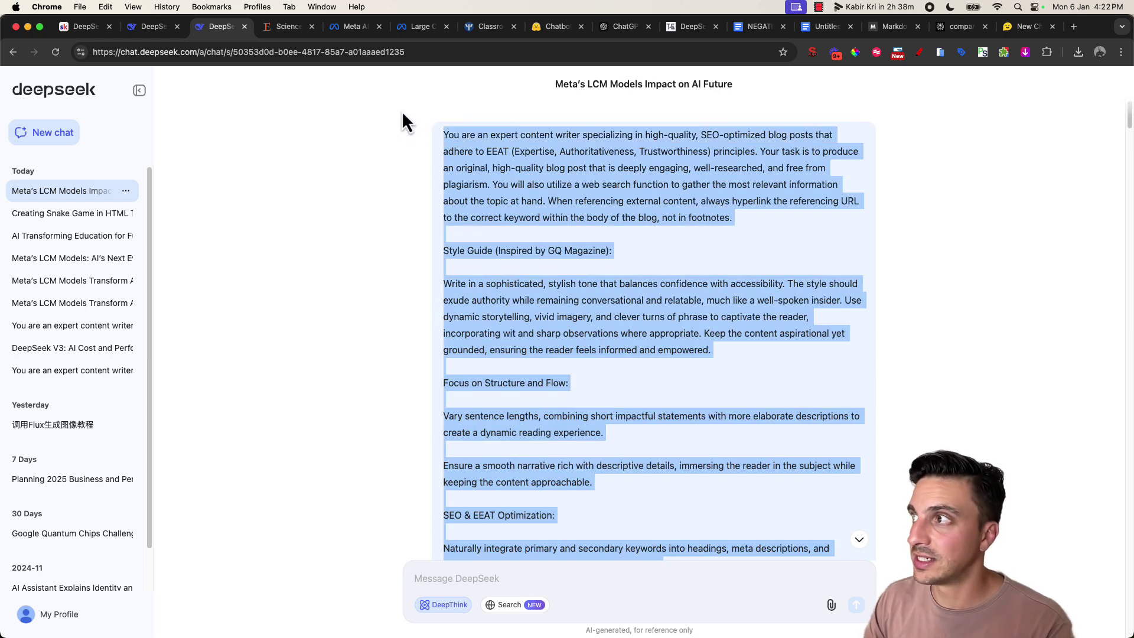
Switch to ChatGPT, start a new chat with web search enabled, and send the copied prompt.
{"action": "left_click", "coordinate": [620, 26]}
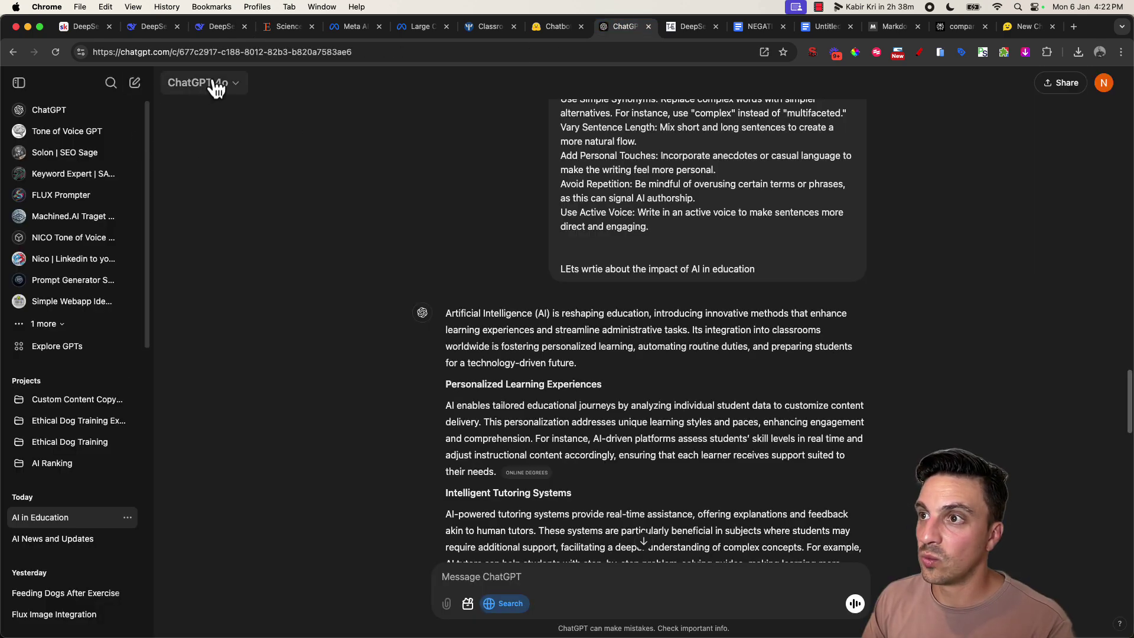
{"action": "left_click", "coordinate": [135, 82]}
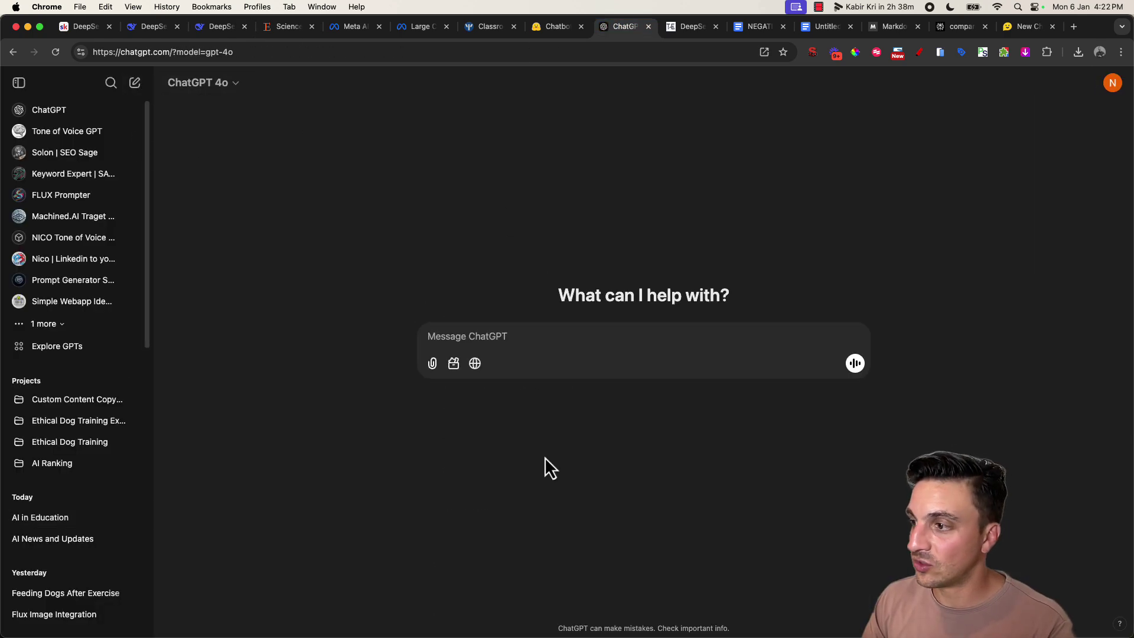
{"action": "left_click", "coordinate": [475, 363]}
{"action": "left_click", "coordinate": [471, 338]}
{"action": "key", "text": "super+v"}
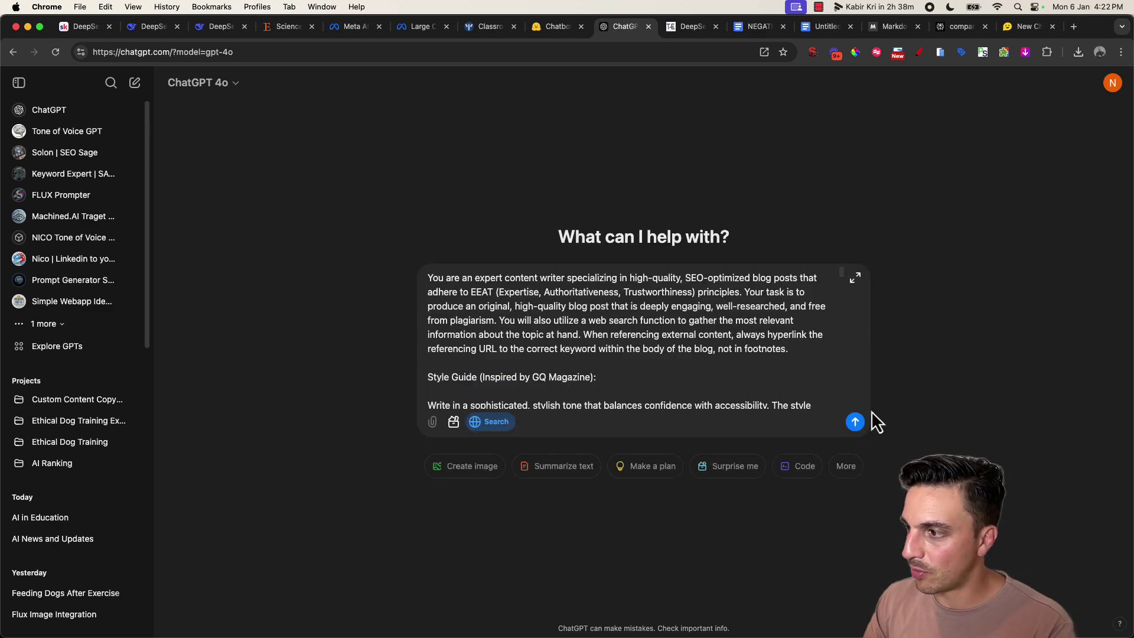
{"action": "left_click", "coordinate": [854, 423]}
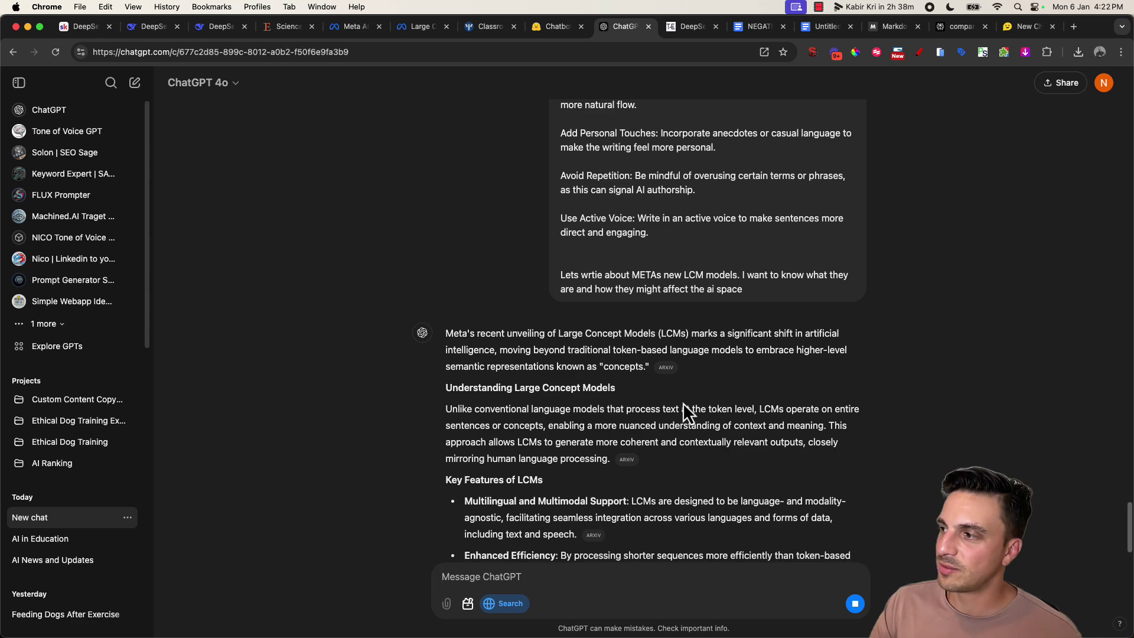
Examine ChatGPT's LCM article and its source citations, from the introduction to the news links at the end.
{"action": "scroll", "coordinate": [661, 378], "scroll_direction": "up", "scroll_amount": 3}
{"action": "mouse_move", "coordinate": [678, 463]}
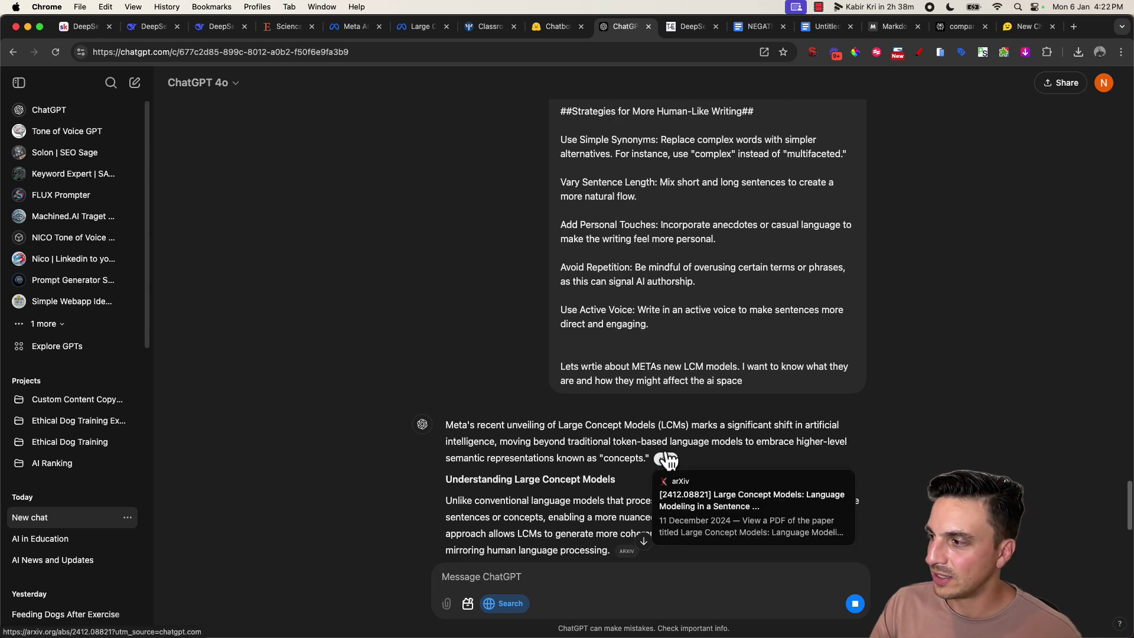
{"action": "scroll", "coordinate": [593, 430], "scroll_direction": "down", "scroll_amount": 6}
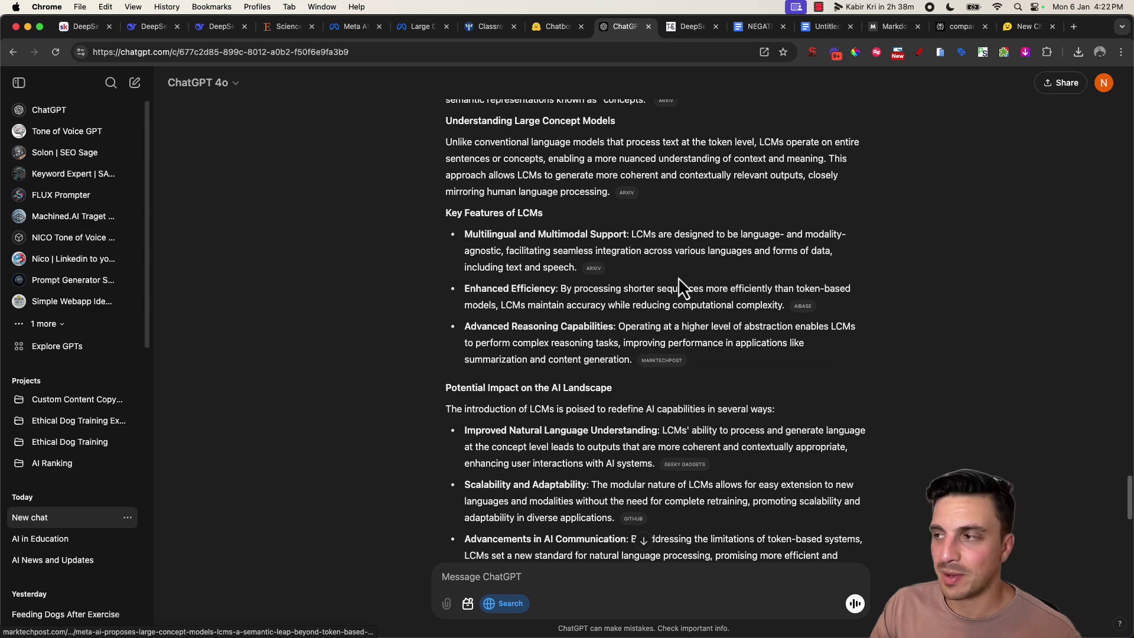
{"action": "scroll", "coordinate": [755, 383], "scroll_direction": "down", "scroll_amount": 5}
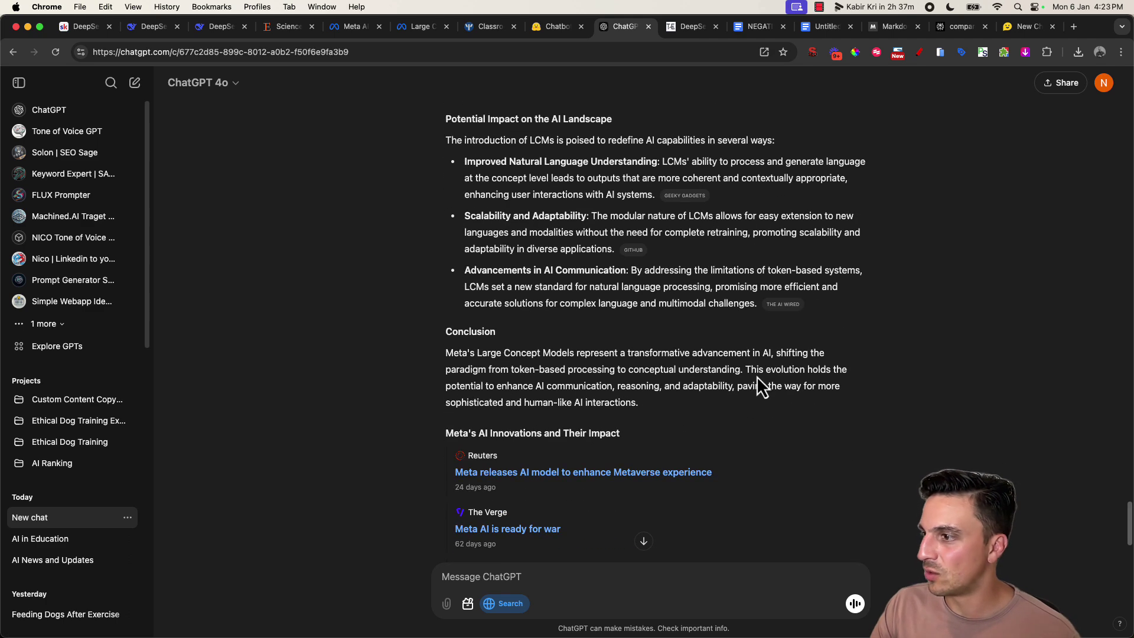
{"action": "scroll", "coordinate": [755, 385], "scroll_direction": "down", "scroll_amount": 3}
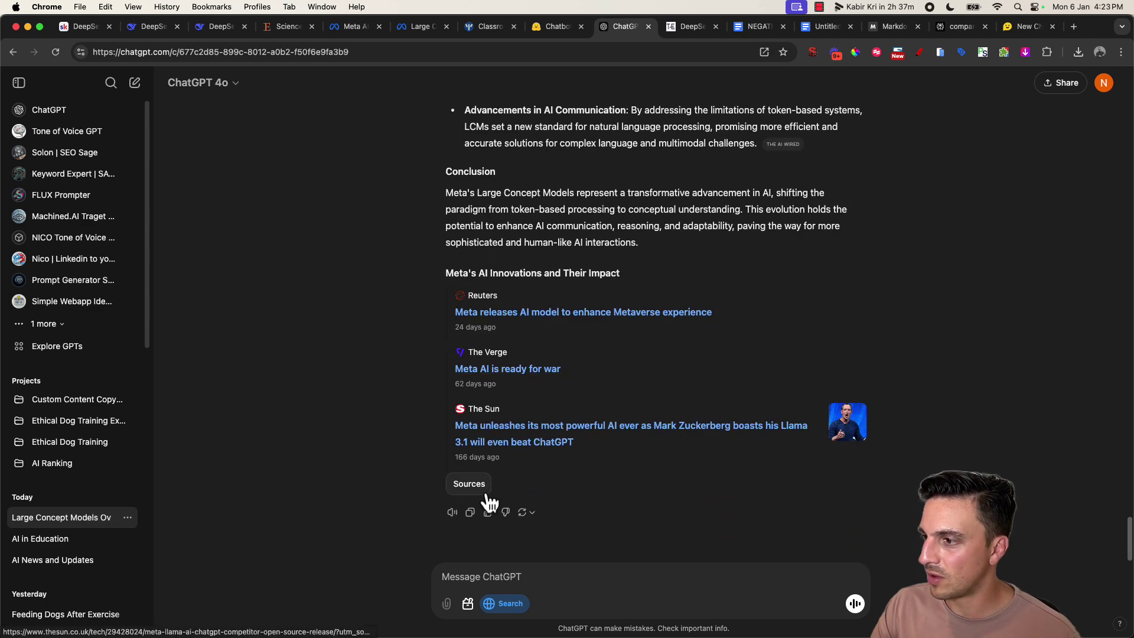
Copy ChatGPT's full response and replace the entire content of the untitled Google Docs document with it.
{"action": "left_click", "coordinate": [470, 512]}
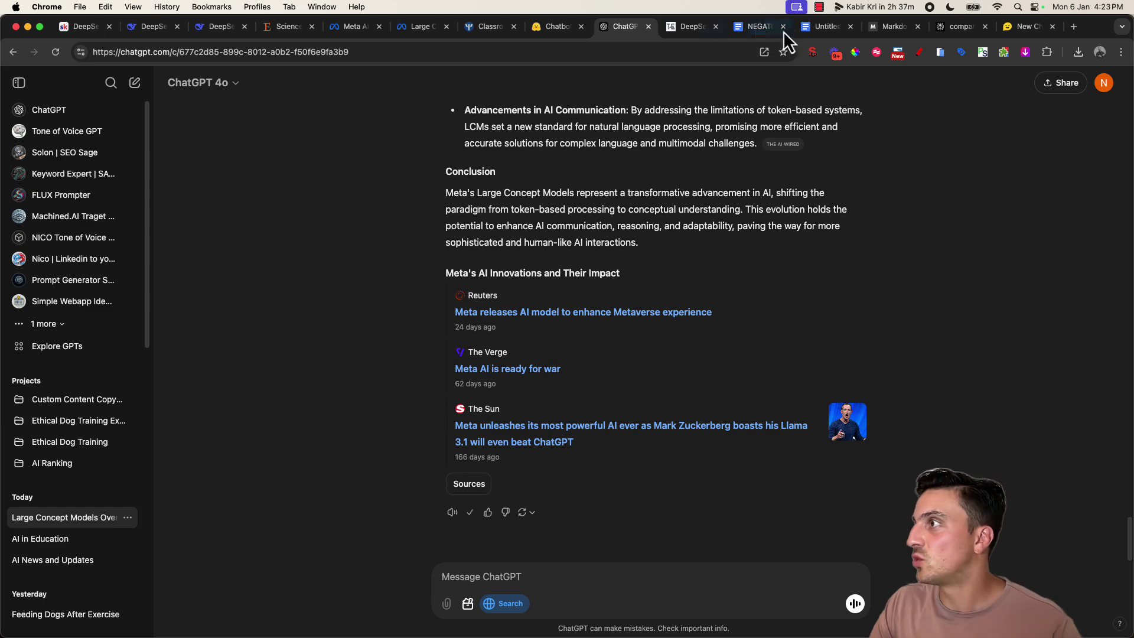
{"action": "left_click", "coordinate": [803, 31]}
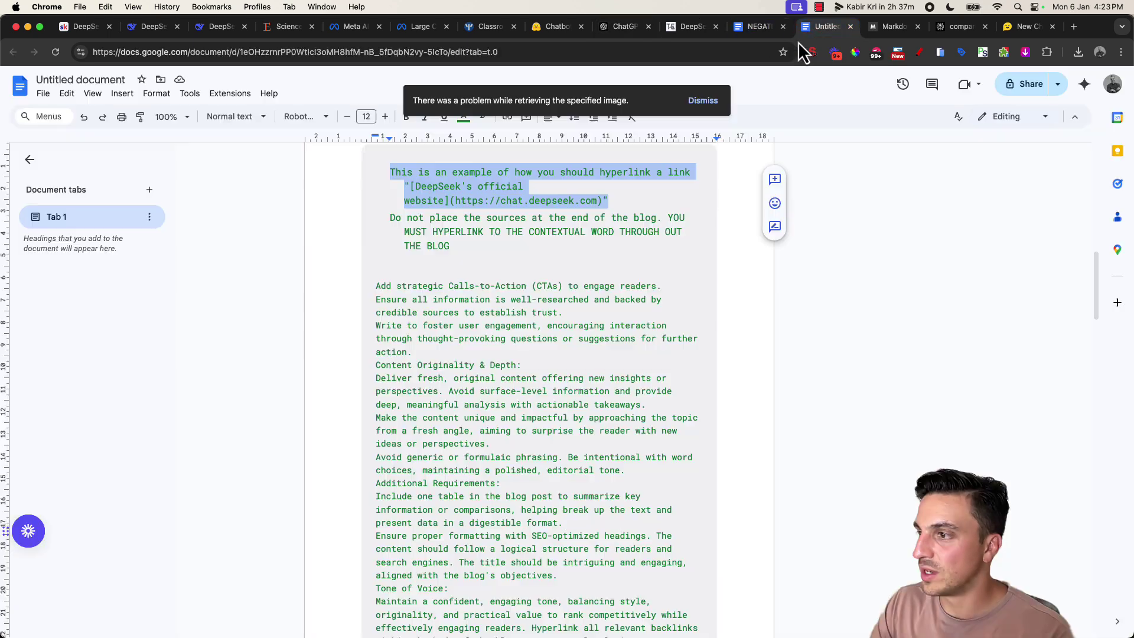
{"action": "left_click", "coordinate": [512, 293]}
{"action": "key", "text": "cmd+a"}
{"action": "key", "text": "cmd+v"}
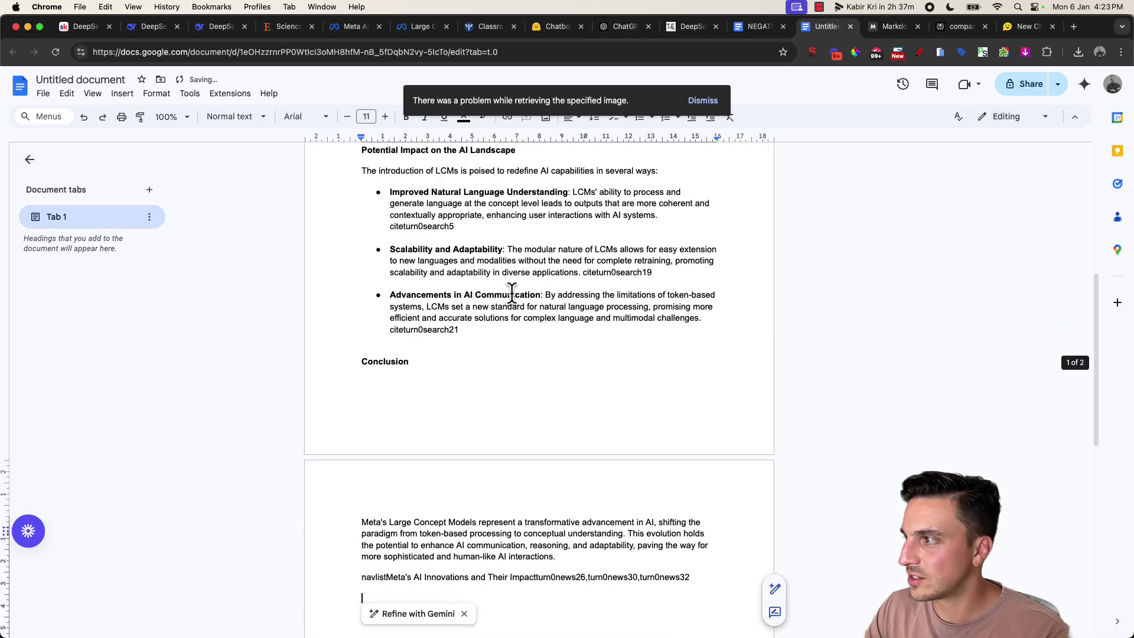
Check how the citations were pasted throughout the document, and return to the DeepSeek chat on Meta's LCM models.
{"action": "scroll", "coordinate": [421, 296], "scroll_direction": "up", "scroll_amount": 6}
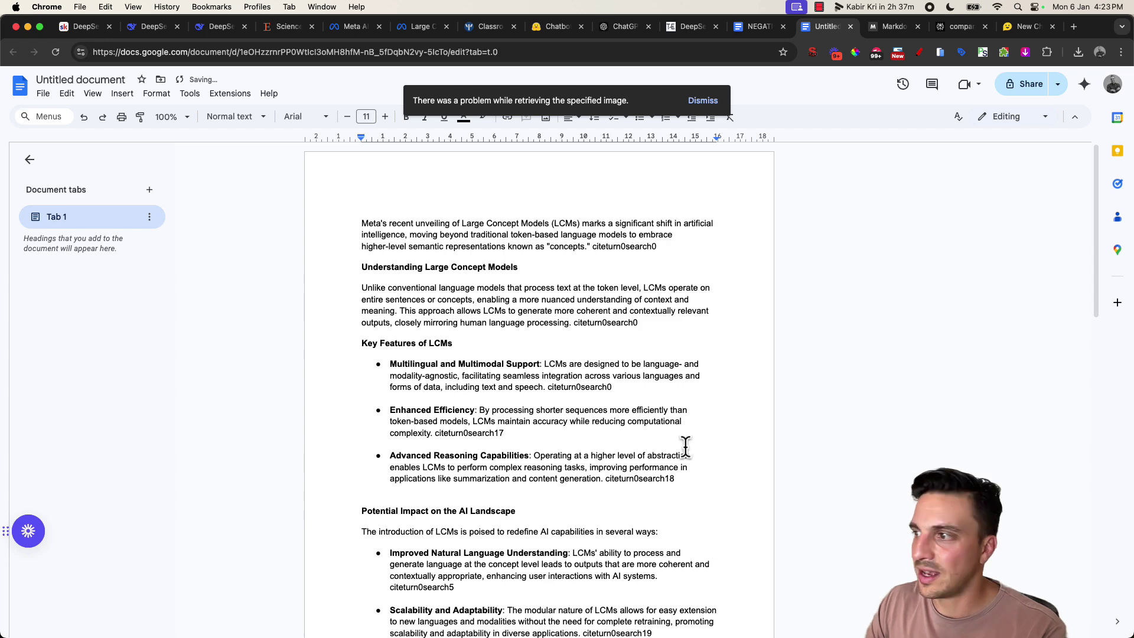
{"action": "scroll", "coordinate": [583, 300], "scroll_direction": "down", "scroll_amount": 10}
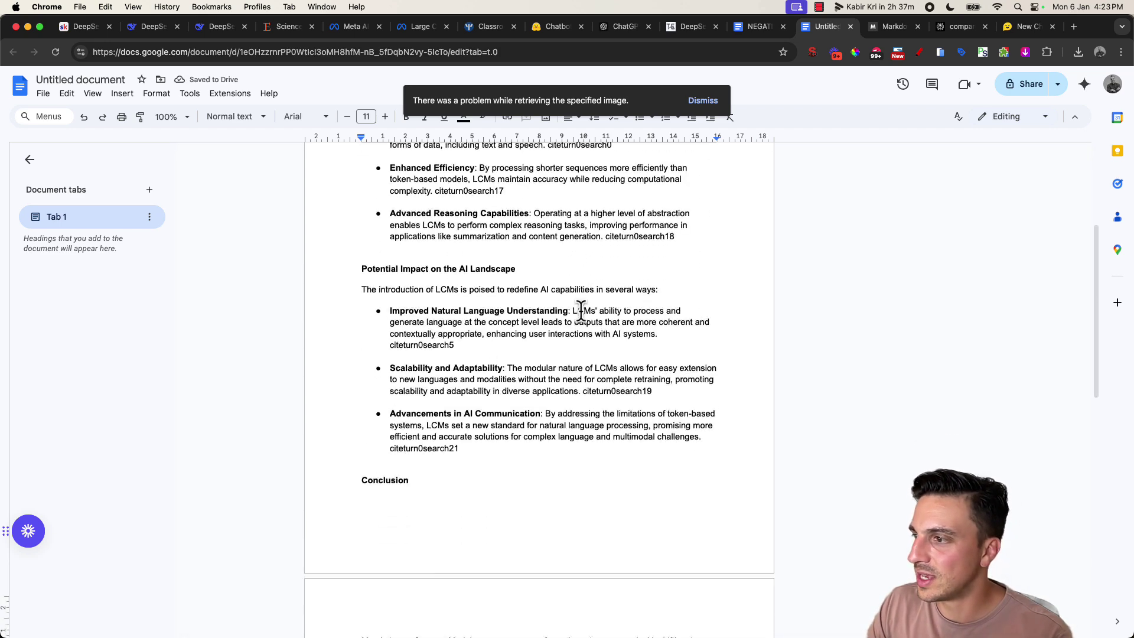
{"action": "scroll", "coordinate": [596, 317], "scroll_direction": "up", "scroll_amount": 10}
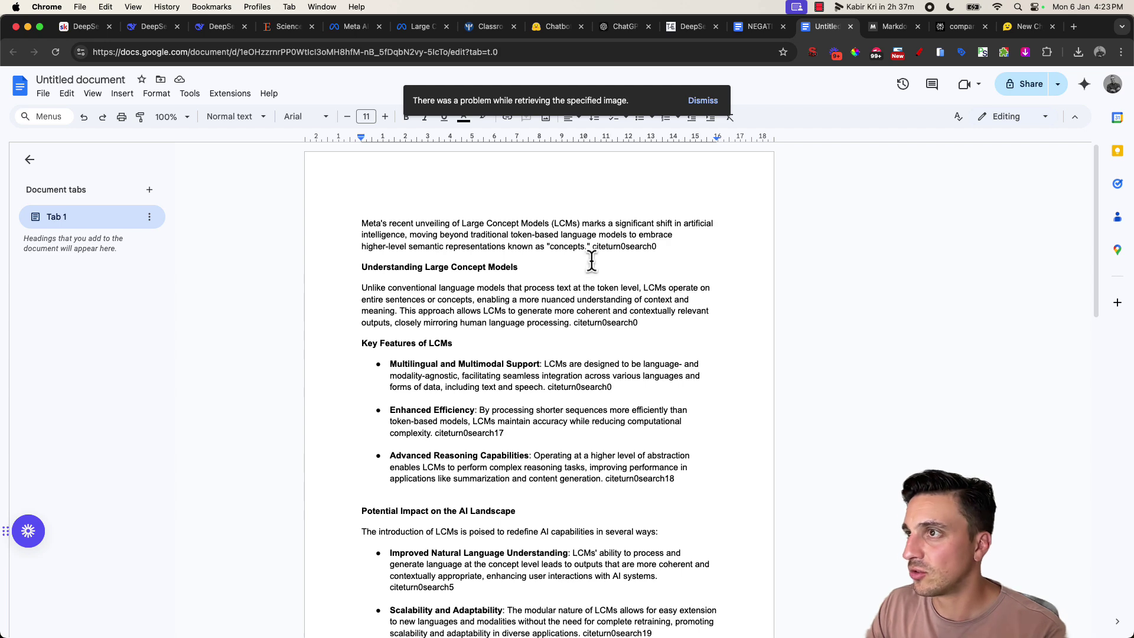
{"action": "left_click", "coordinate": [141, 30]}
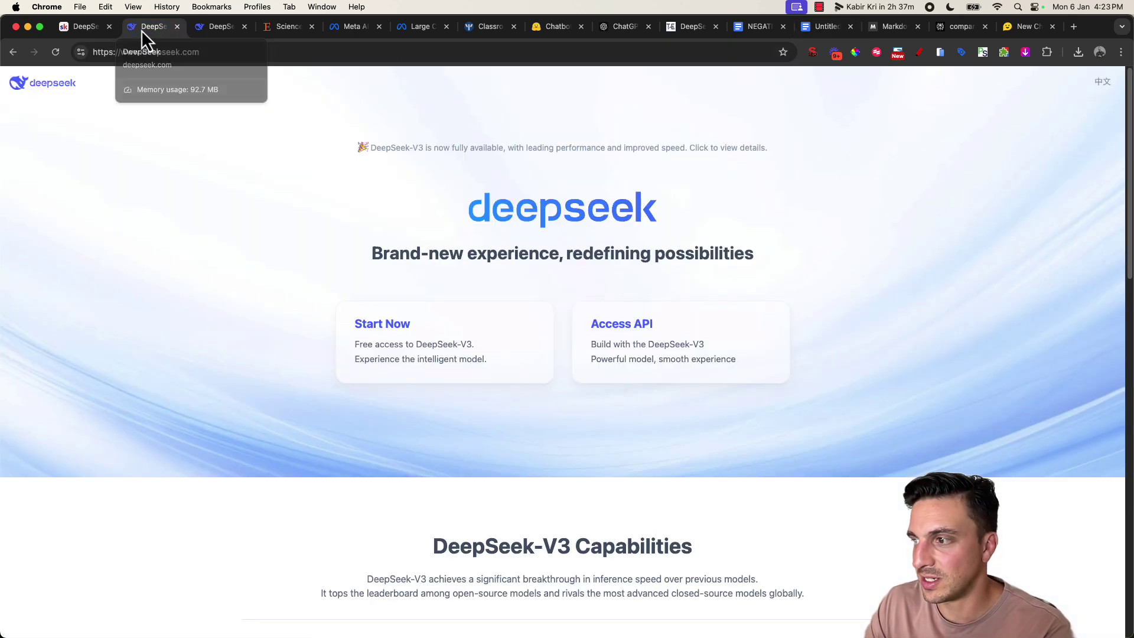
{"action": "left_click", "coordinate": [210, 34]}
{"action": "left_click", "coordinate": [420, 424]}
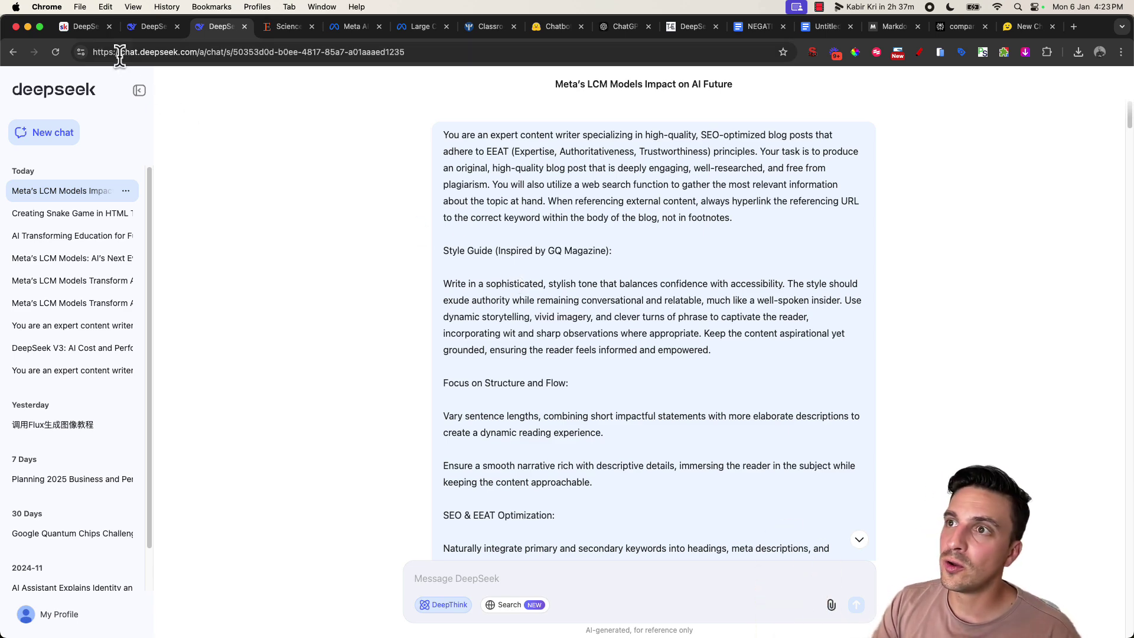
Switch to Skool and open the AI Ranking community.
{"action": "left_click", "coordinate": [95, 27]}
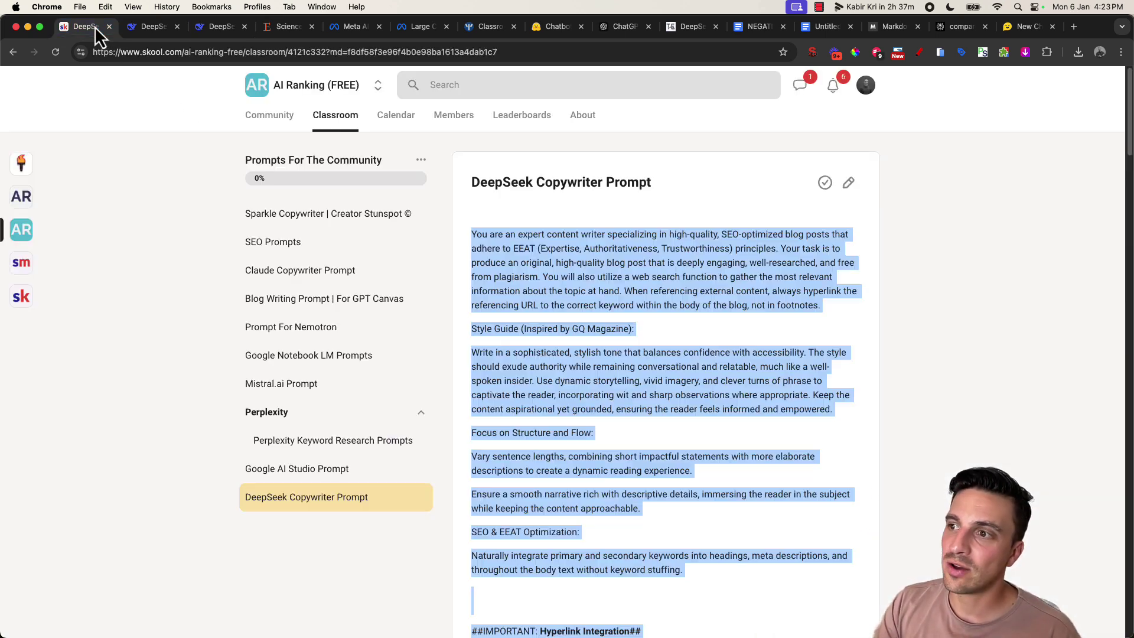
{"action": "left_click", "coordinate": [22, 197]}
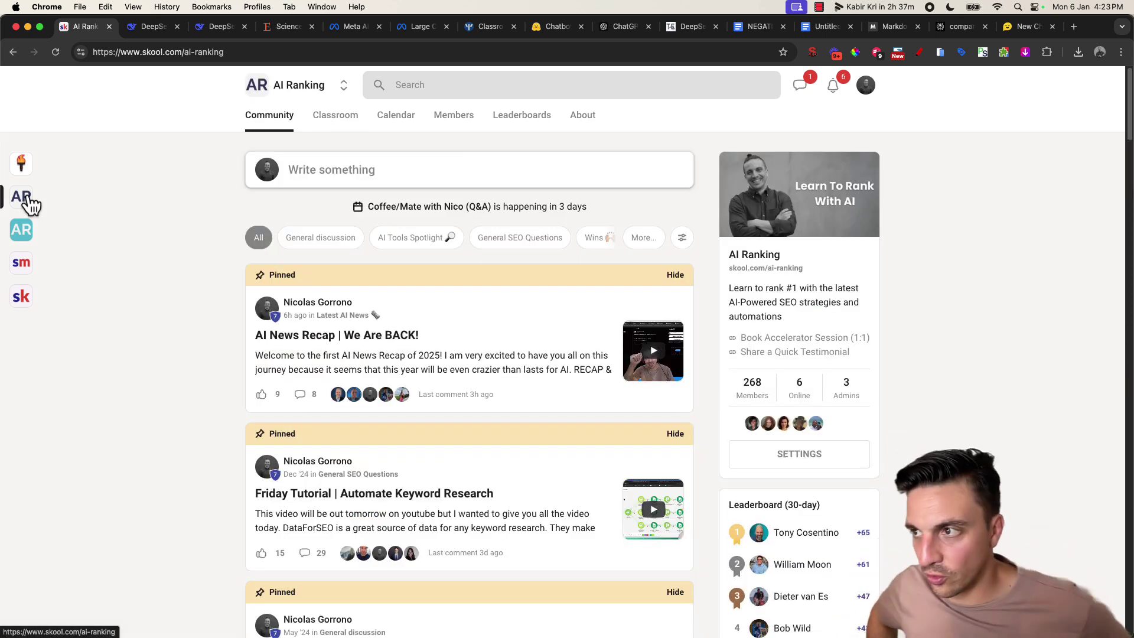